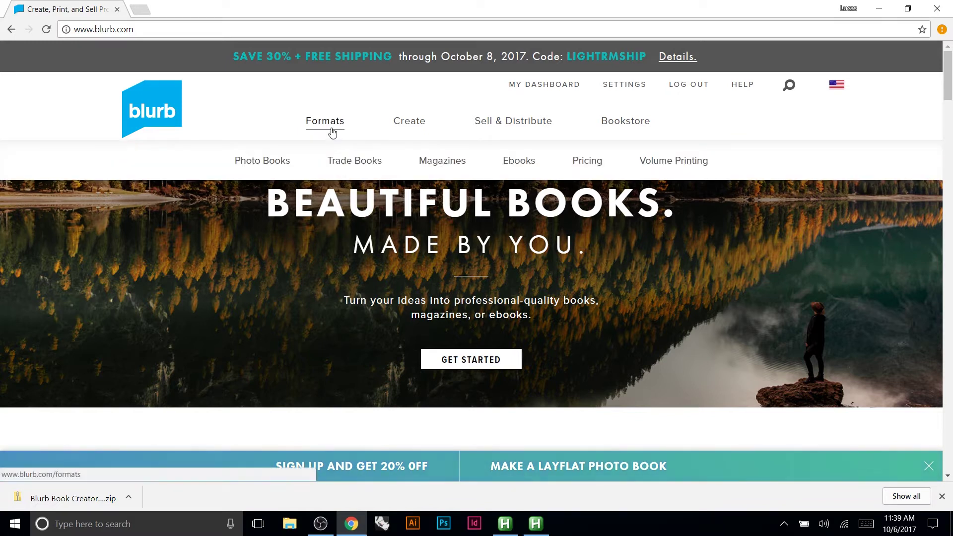
Open the Creation & Layout Tools page on the Blurb website
{"action": "mouse_move", "coordinate": [412, 127]}
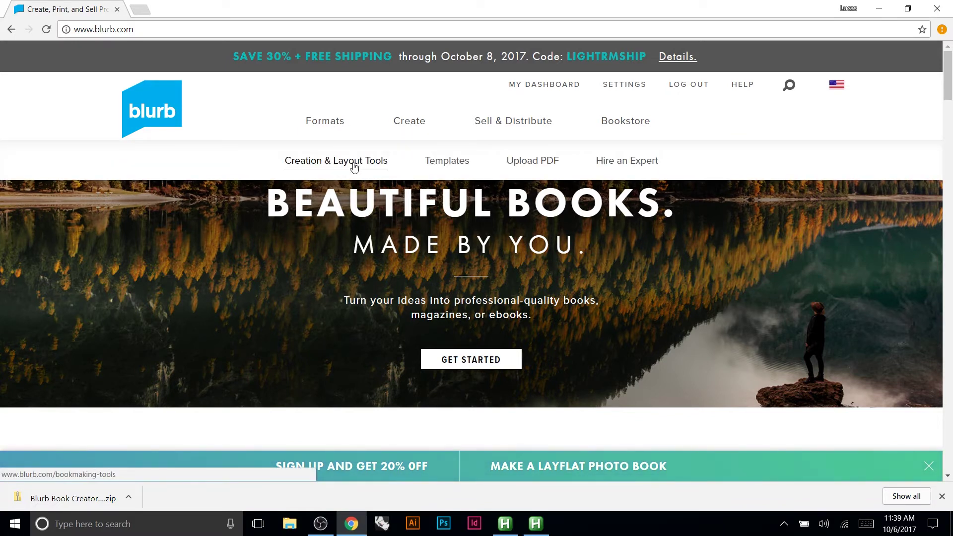
{"action": "double_click", "coordinate": [159, 26]}
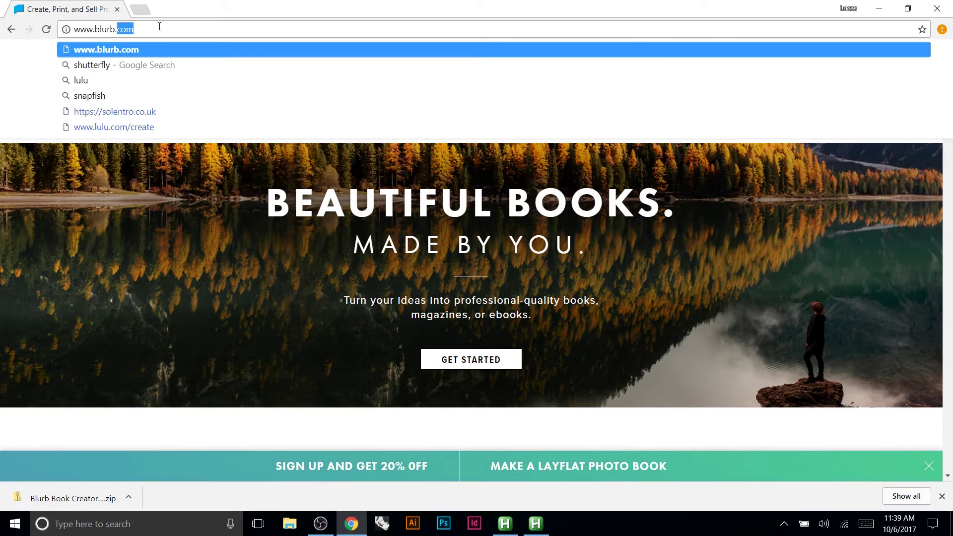
{"action": "left_click", "coordinate": [181, 163]}
{"action": "mouse_move", "coordinate": [406, 121]}
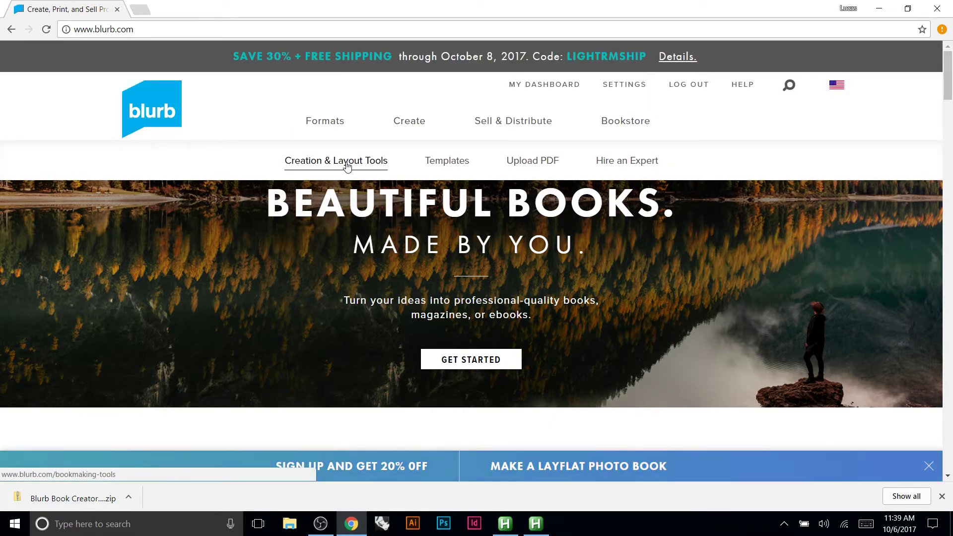
{"action": "left_click", "coordinate": [366, 164]}
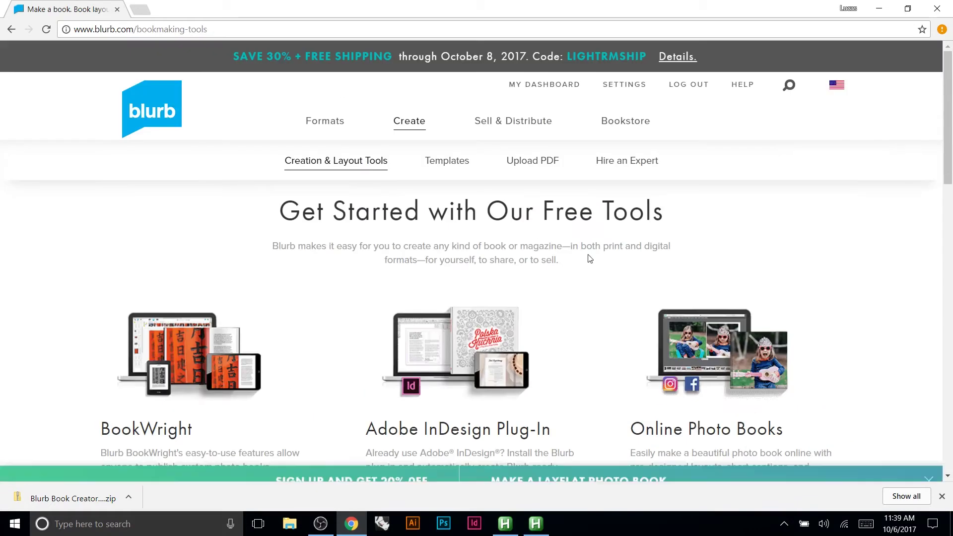
Go to the download page of the Adobe InDesign plug-in and choose the Creative Cloud Versions of InDesign
{"action": "scroll", "coordinate": [765, 233], "scroll_direction": "down", "scroll_amount": 3}
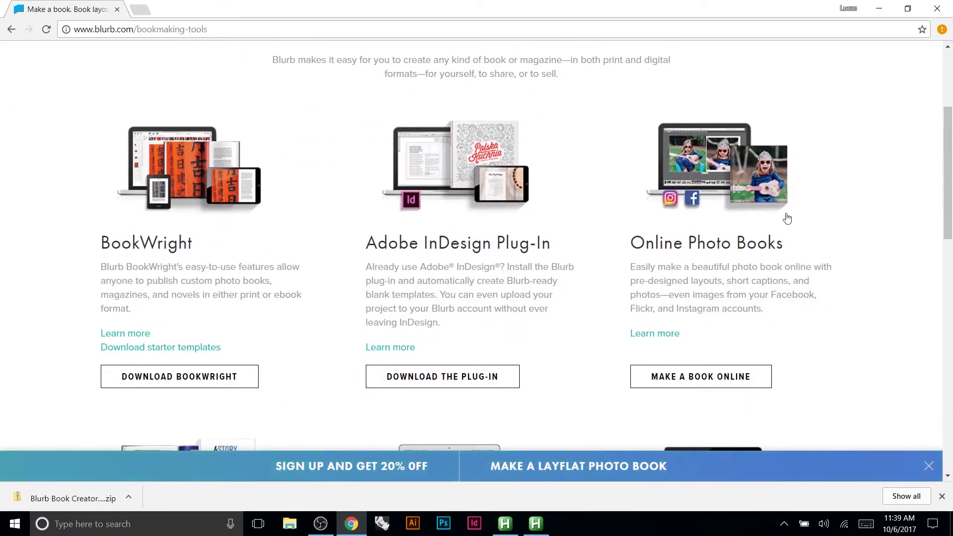
{"action": "scroll", "coordinate": [787, 219], "scroll_direction": "down", "scroll_amount": 1}
{"action": "left_click_drag", "start_coordinate": [370, 184], "coordinate": [560, 197]}
{"action": "left_click", "coordinate": [565, 201]}
{"action": "left_click", "coordinate": [460, 322]}
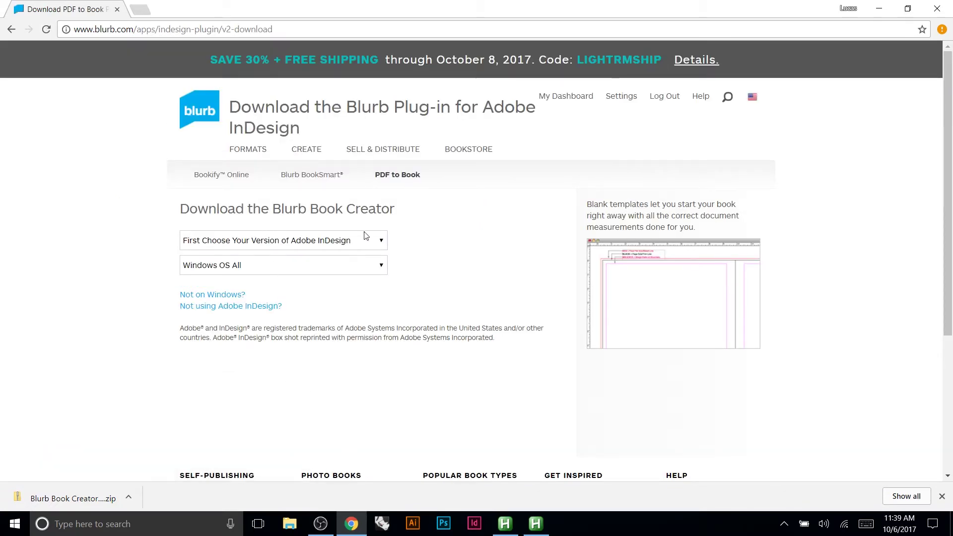
{"action": "left_click", "coordinate": [376, 240]}
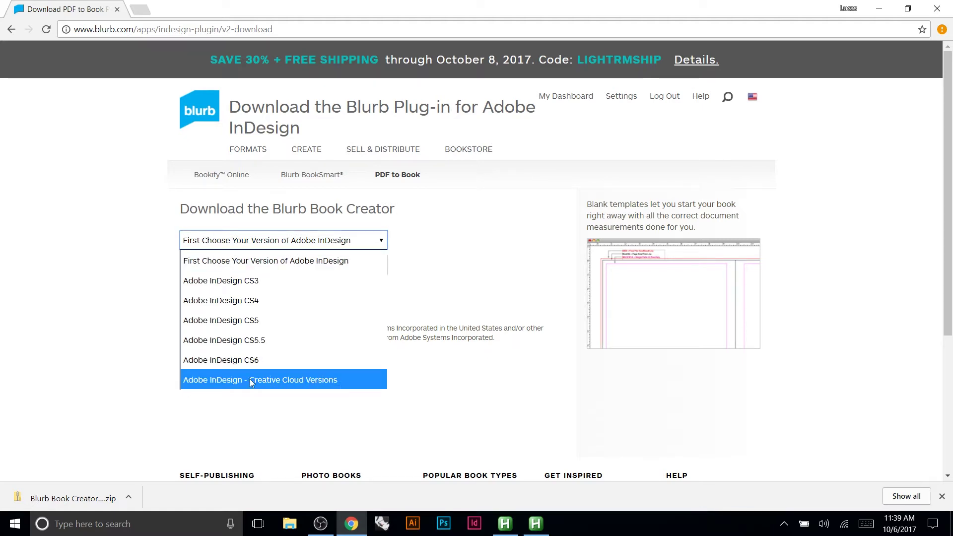
{"action": "left_click", "coordinate": [310, 377]}
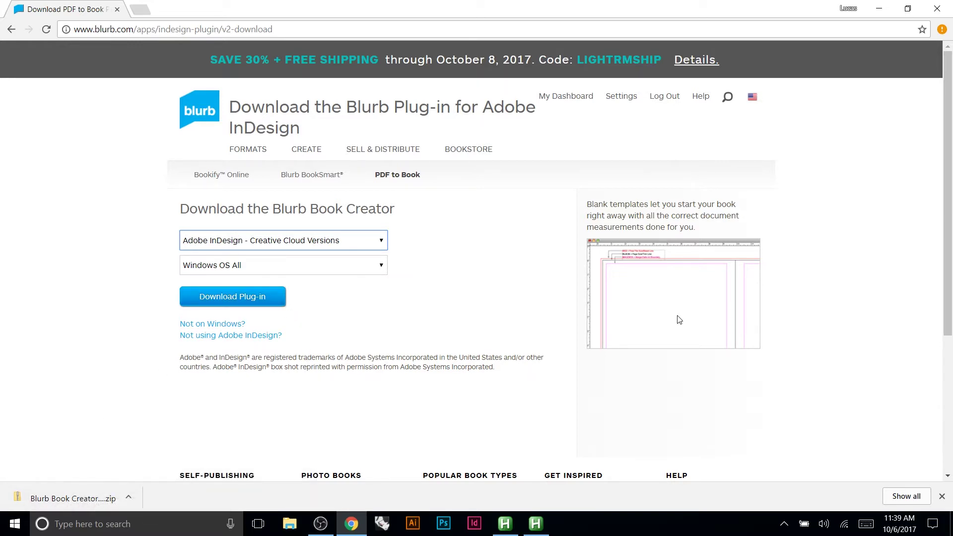
Switch to Adobe InDesign and open the Blurb Book Creator
{"action": "left_click", "coordinate": [885, 10]}
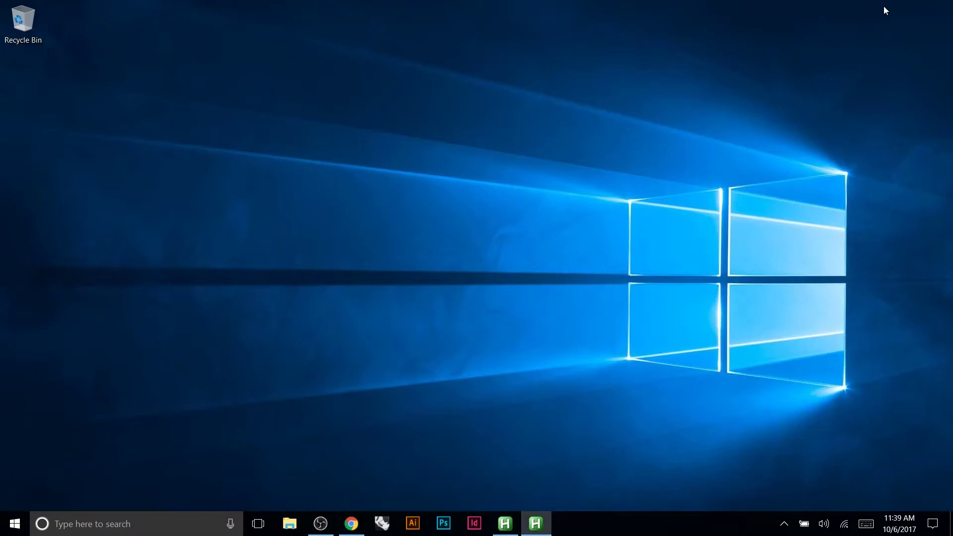
{"action": "left_click", "coordinate": [474, 523]}
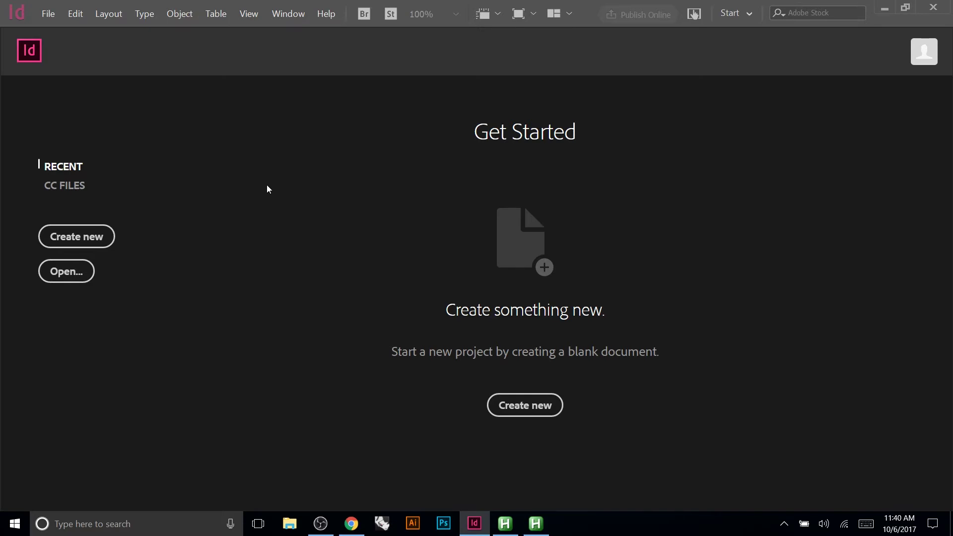
{"action": "left_click", "coordinate": [48, 15]}
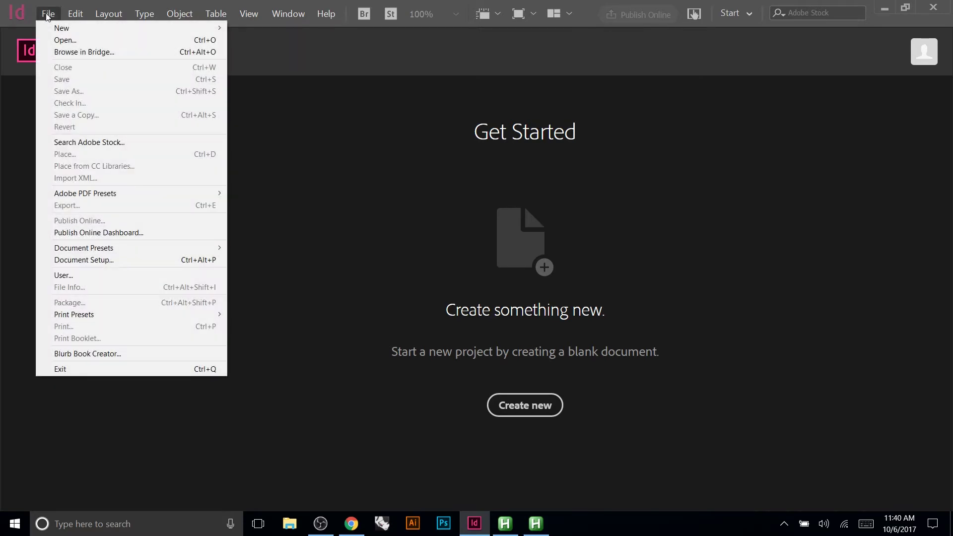
{"action": "left_click", "coordinate": [48, 14]}
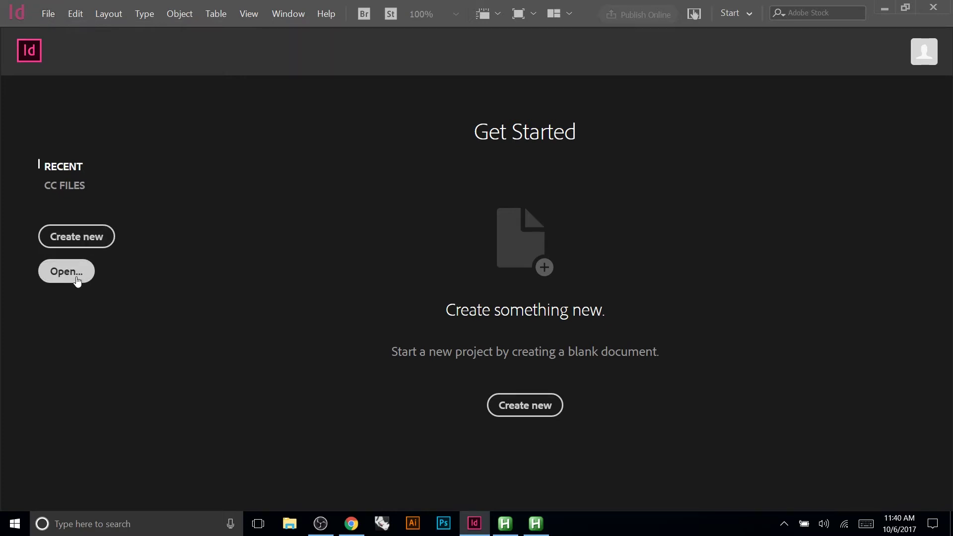
{"action": "left_click", "coordinate": [56, 16]}
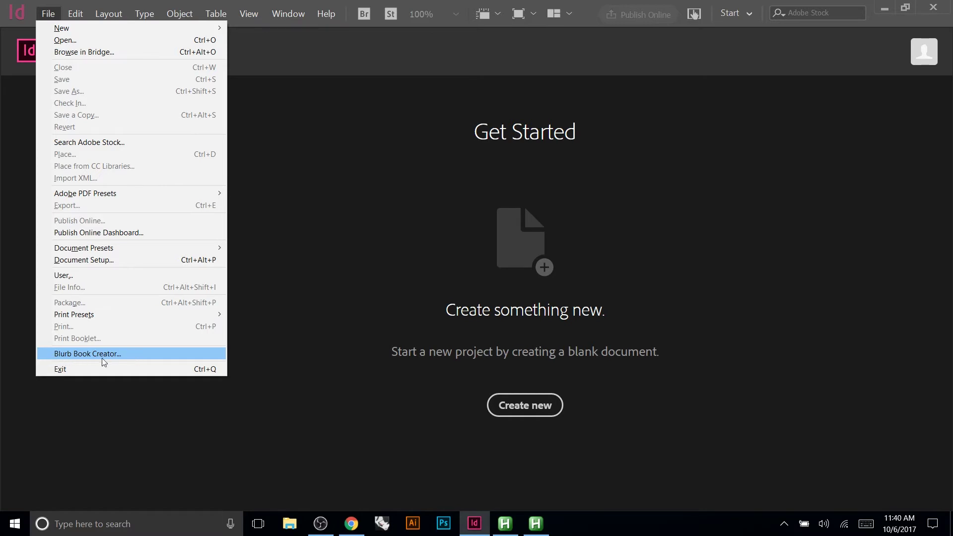
{"action": "left_click", "coordinate": [127, 355]}
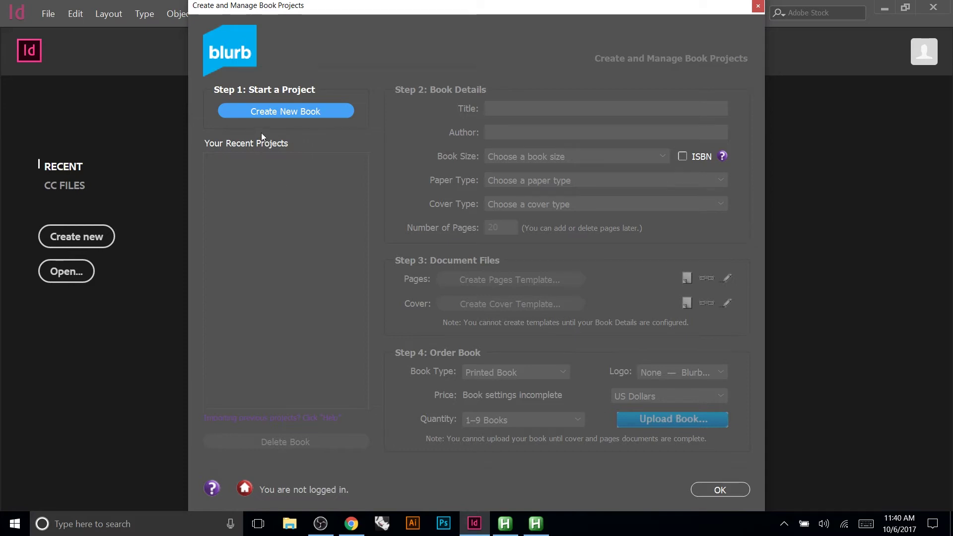
Create a new book project titled "Portfolio 01" and fill in the author's full name
{"action": "left_click", "coordinate": [295, 113]}
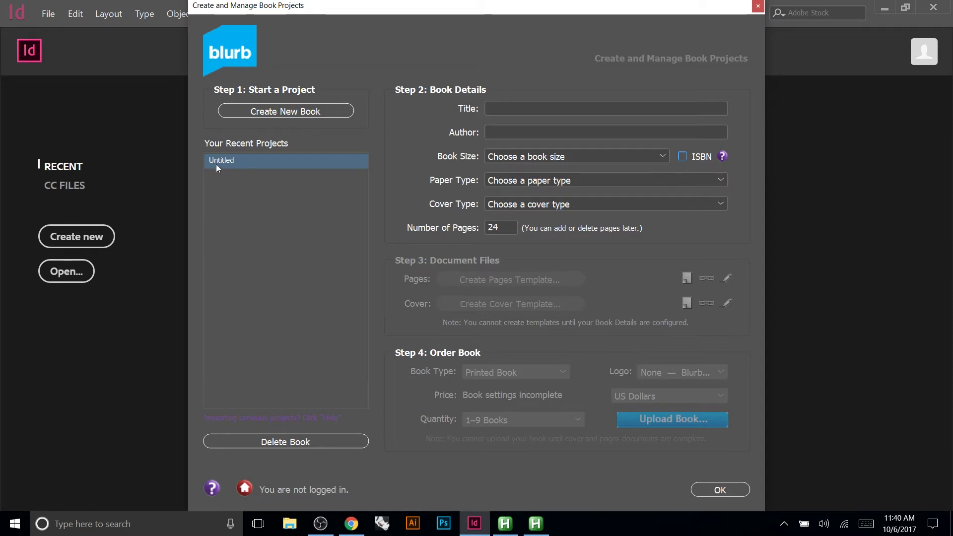
{"action": "left_click", "coordinate": [617, 110]}
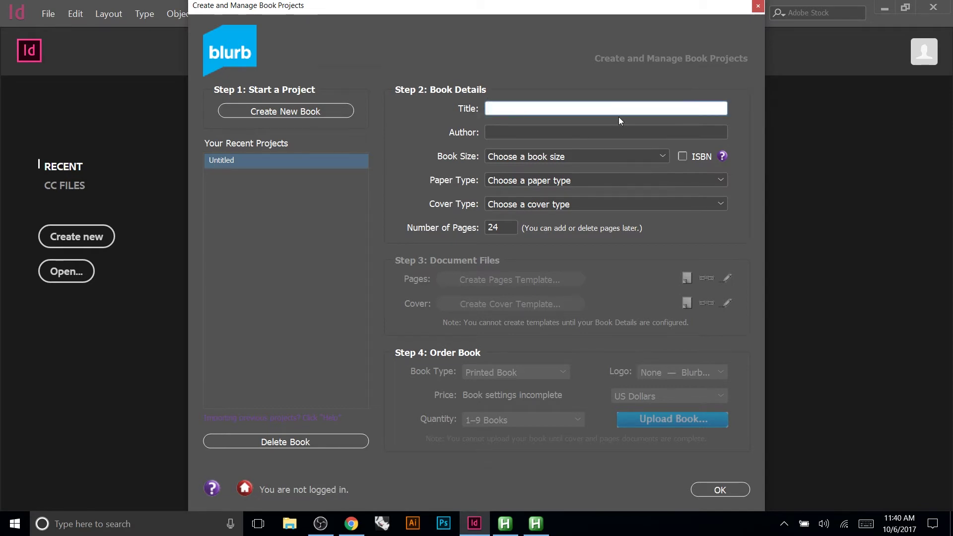
{"action": "type", "text": "Portfolio 01"}
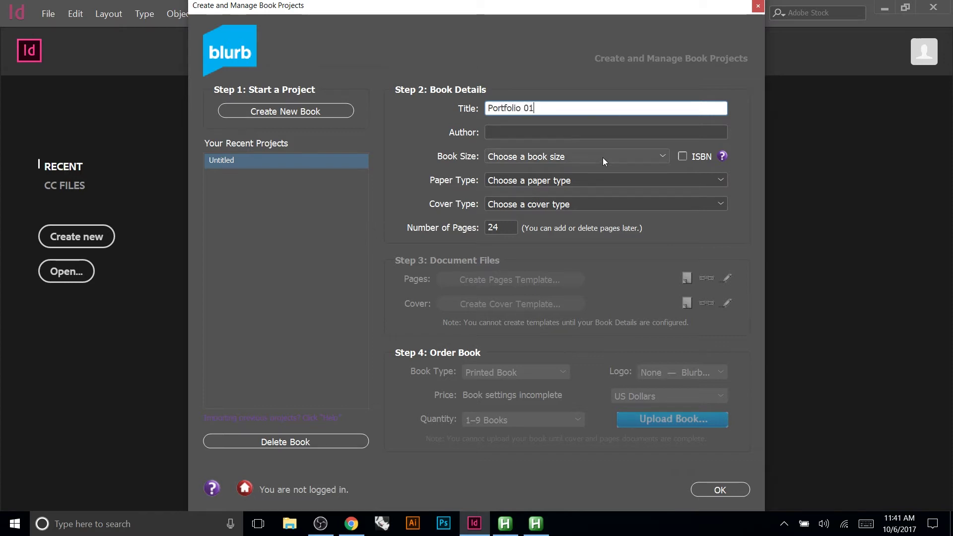
{"action": "left_click", "coordinate": [579, 134]}
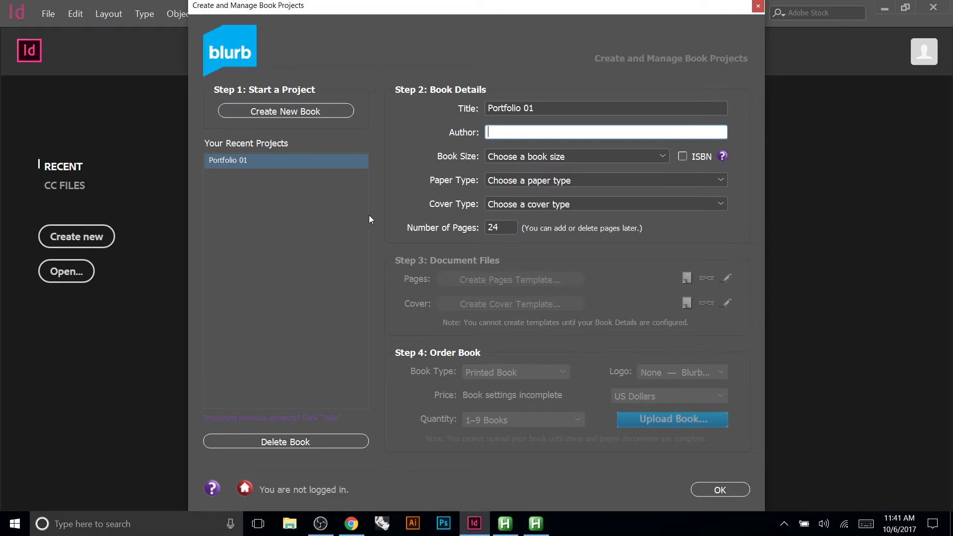
{"action": "type", "text": "Lucas Najle"}
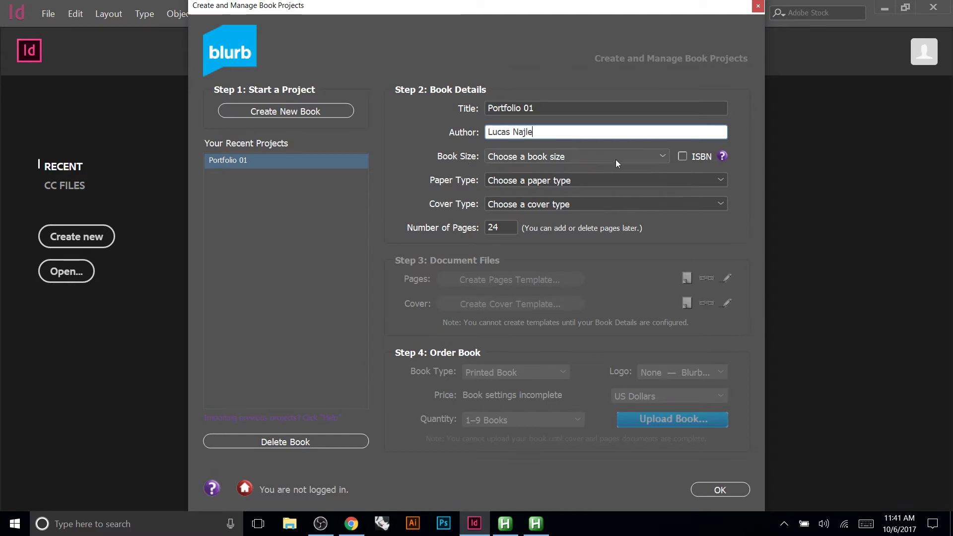
Set the book size to Standard Portrait 8x10 and the paper type to Premium Lustre (100# Text)
{"action": "left_click", "coordinate": [638, 158]}
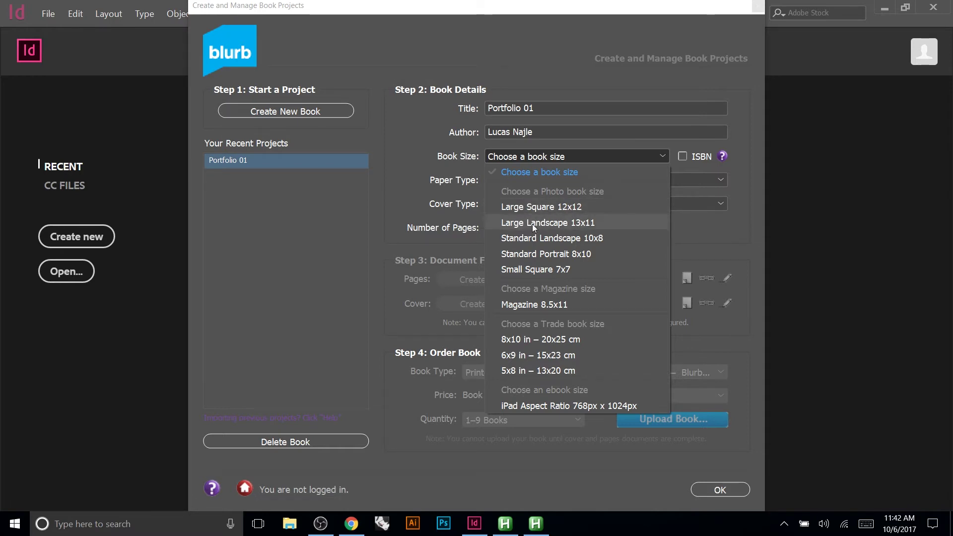
{"action": "left_click", "coordinate": [556, 254]}
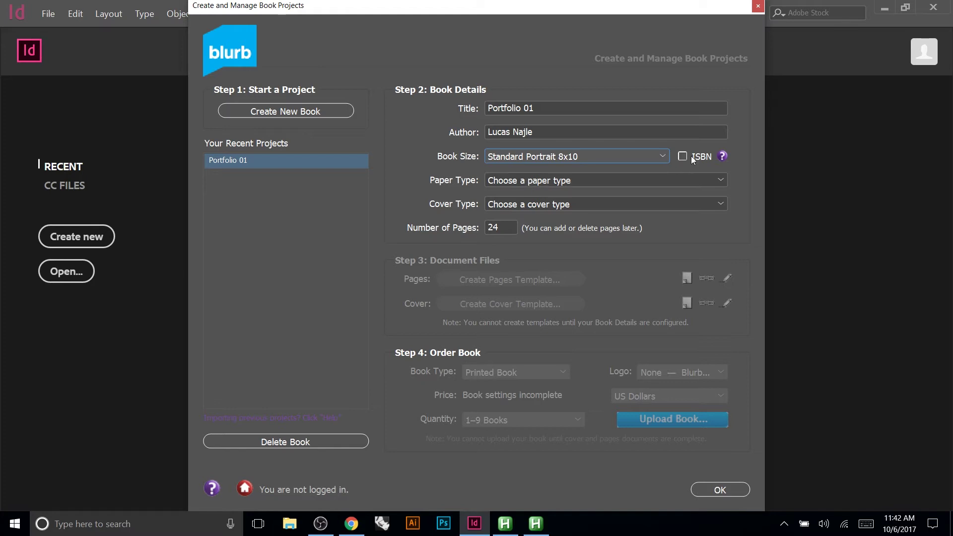
{"action": "mouse_move", "coordinate": [702, 162]}
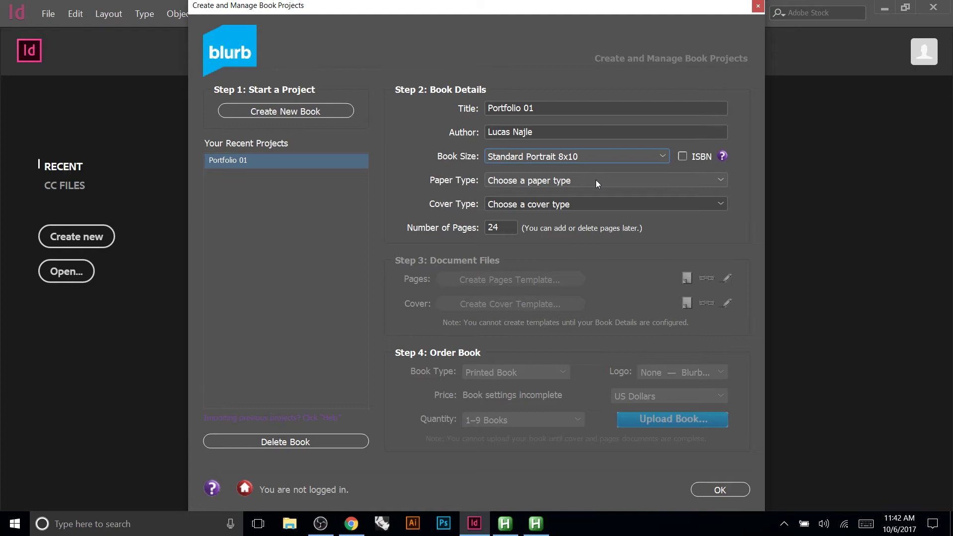
{"action": "left_click", "coordinate": [534, 180]}
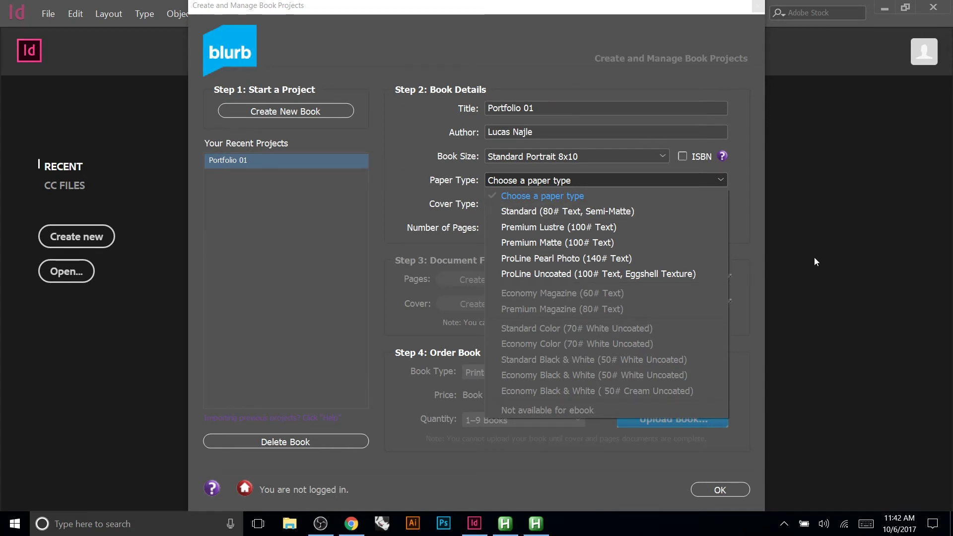
{"action": "left_click", "coordinate": [561, 228]}
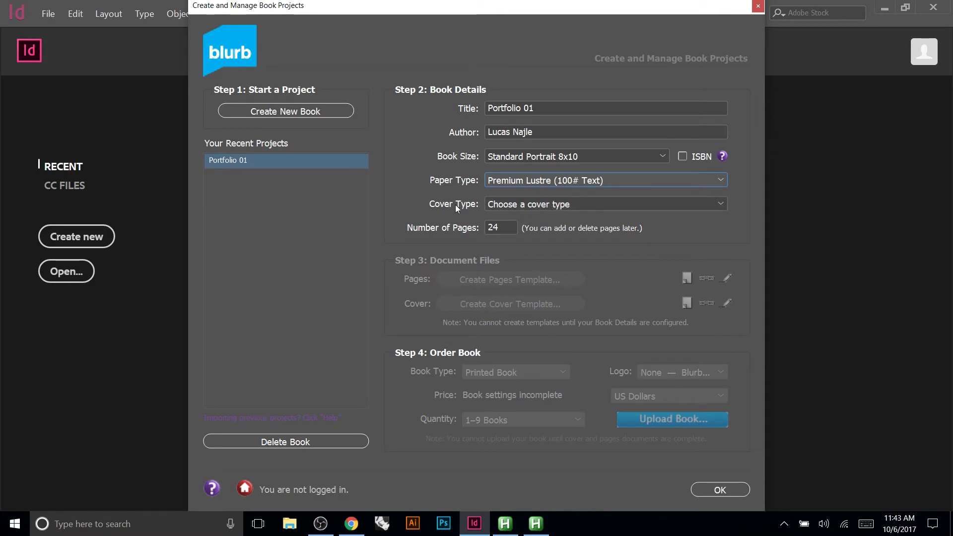
Set the cover type to Softcover (Perfect Bound) and keep the number of pages at 24
{"action": "left_click", "coordinate": [522, 205]}
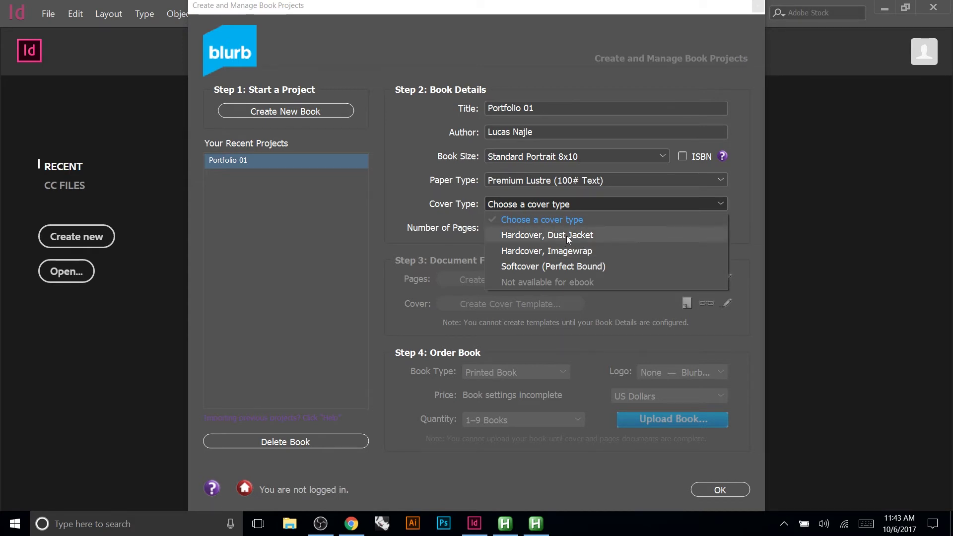
{"action": "left_click", "coordinate": [533, 268]}
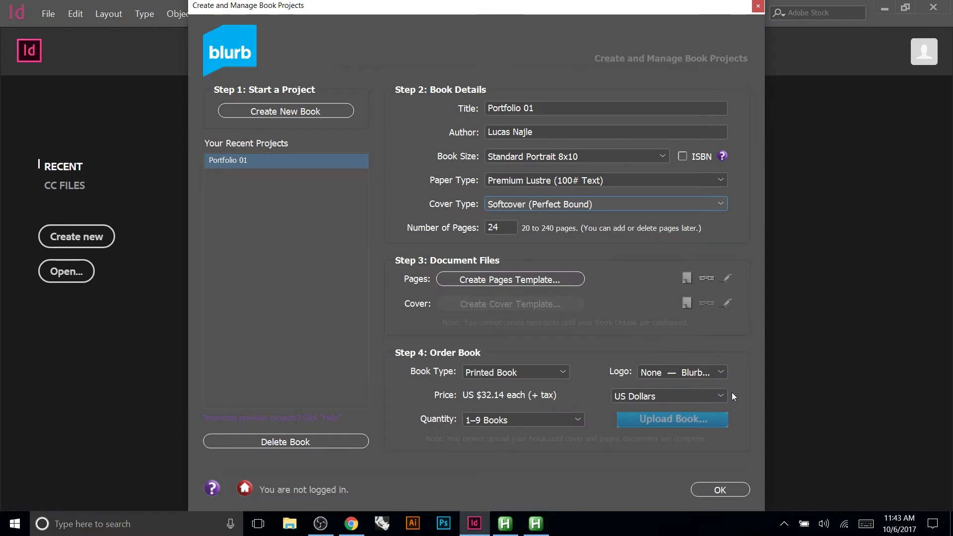
{"action": "left_click", "coordinate": [497, 224]}
{"action": "left_click", "coordinate": [498, 225]}
{"action": "double_click", "coordinate": [498, 225]}
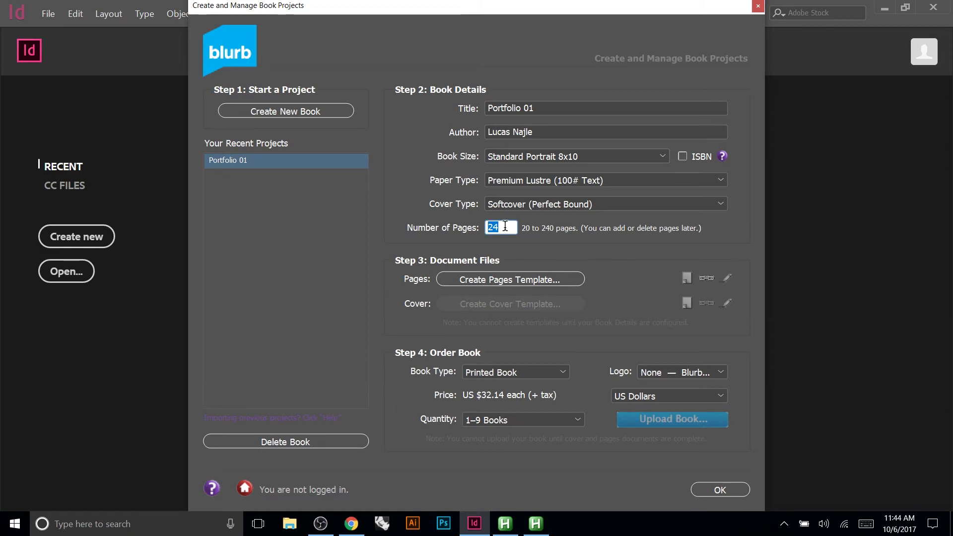
{"action": "left_click", "coordinate": [504, 228]}
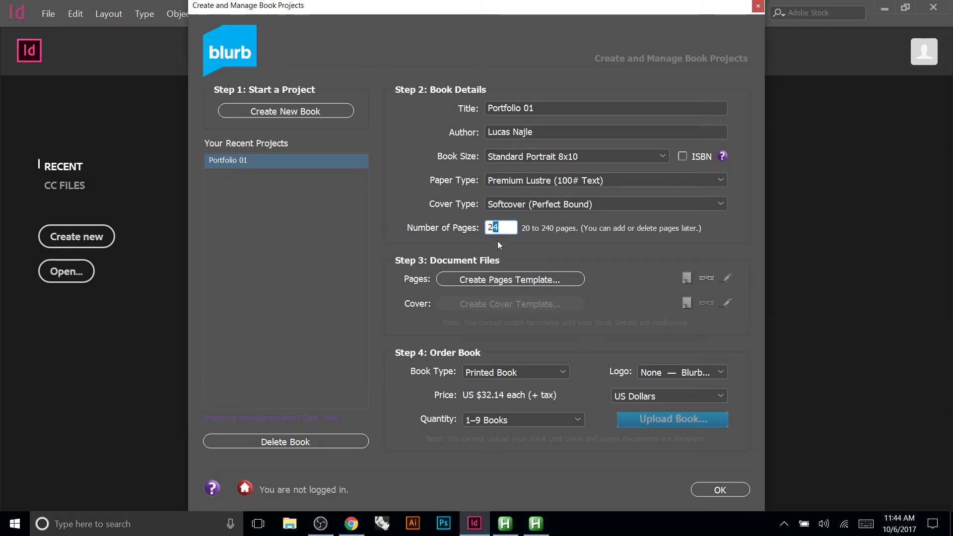
{"action": "left_click", "coordinate": [507, 229]}
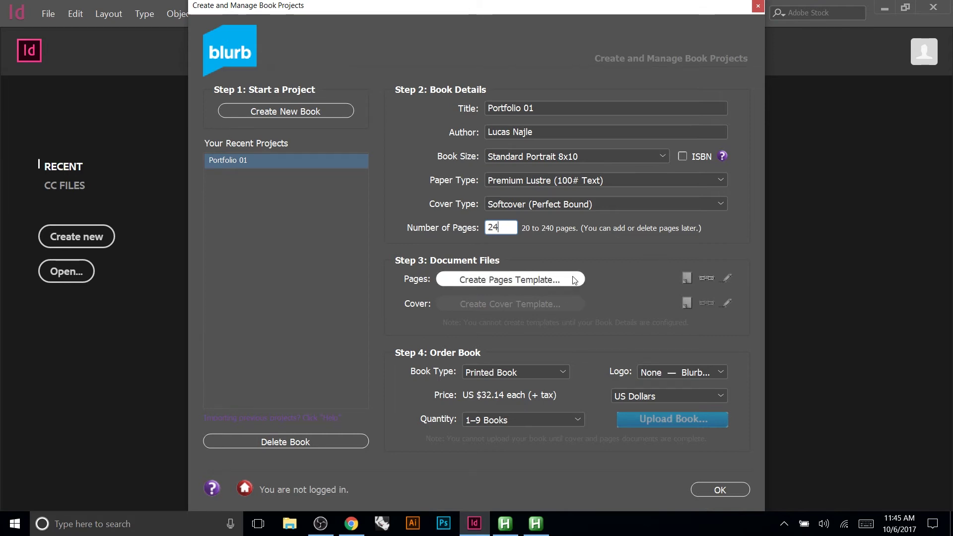
Create the pages template and save it on the Desktop as the InDesign file "Portfolio 01 Pages"
{"action": "left_click", "coordinate": [495, 281]}
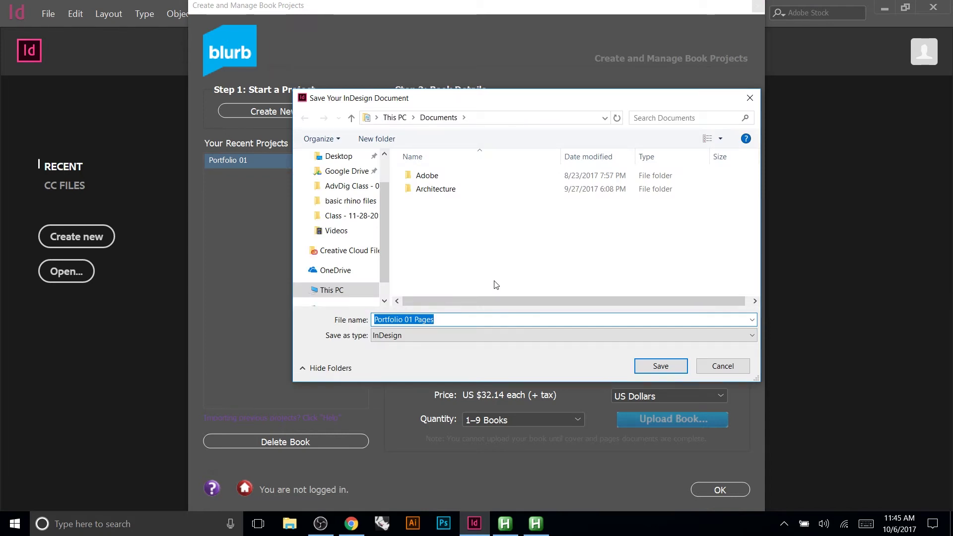
{"action": "left_click_drag", "start_coordinate": [386, 230], "coordinate": [378, 200]}
{"action": "left_click", "coordinate": [347, 197]}
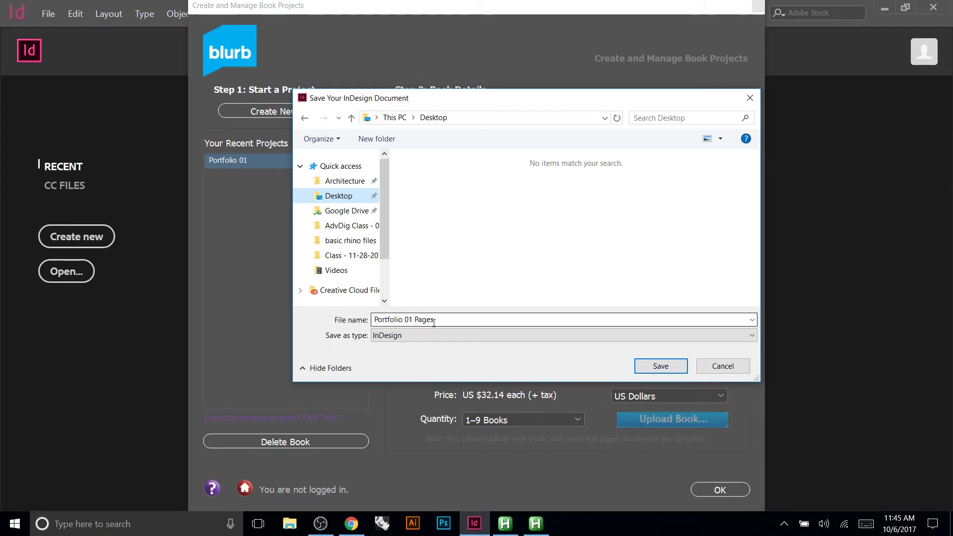
{"action": "left_click", "coordinate": [638, 366]}
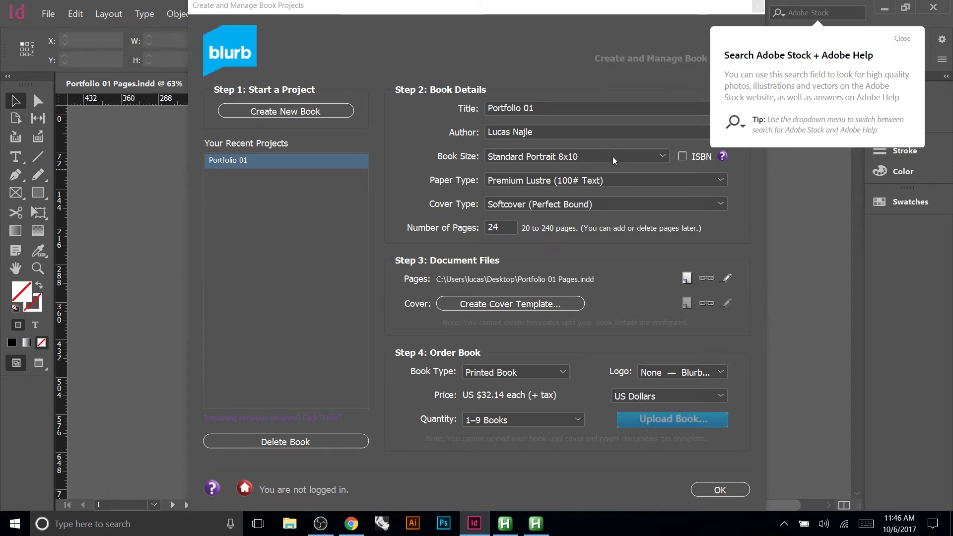
Try to change the book size to Standard Landscape 10x8
{"action": "mouse_move", "coordinate": [644, 13]}
{"action": "left_mouse_down"}
{"action": "mouse_move", "coordinate": [620, 246]}
{"action": "mouse_move", "coordinate": [565, 534]}
{"action": "mouse_move", "coordinate": [596, 389]}
{"action": "mouse_move", "coordinate": [621, 151]}
{"action": "mouse_move", "coordinate": [621, 22]}
{"action": "mouse_move", "coordinate": [640, 39]}
{"action": "mouse_move", "coordinate": [642, 23]}
{"action": "left_mouse_up"}
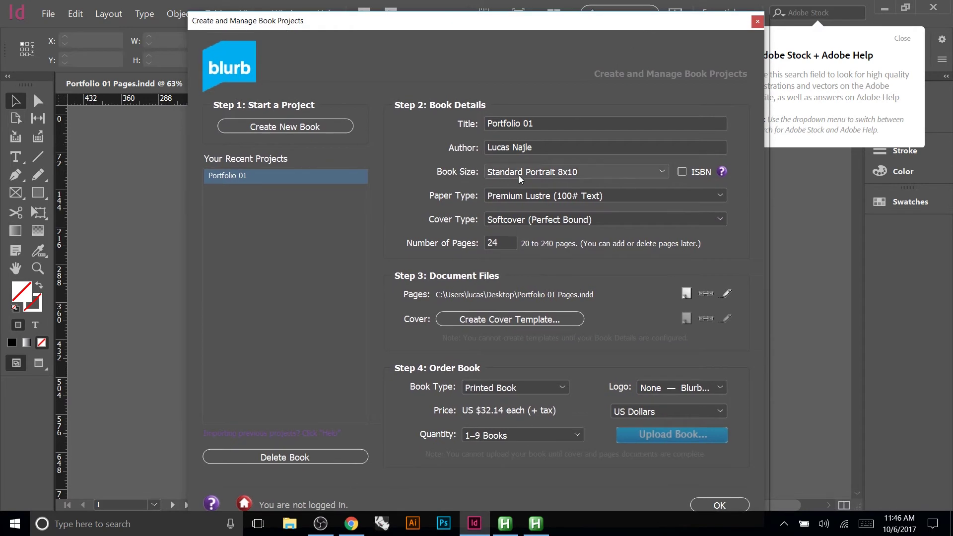
{"action": "left_click", "coordinate": [640, 172]}
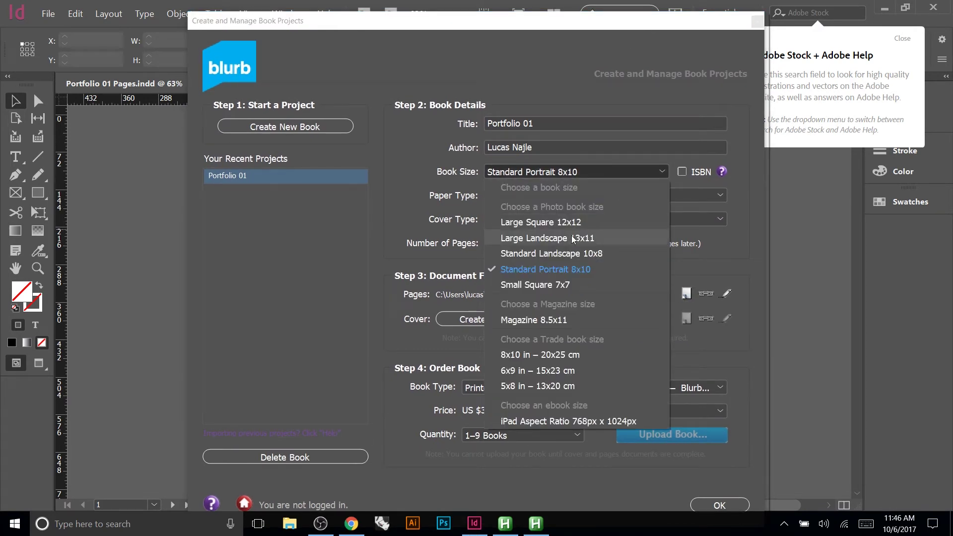
{"action": "left_click", "coordinate": [551, 254]}
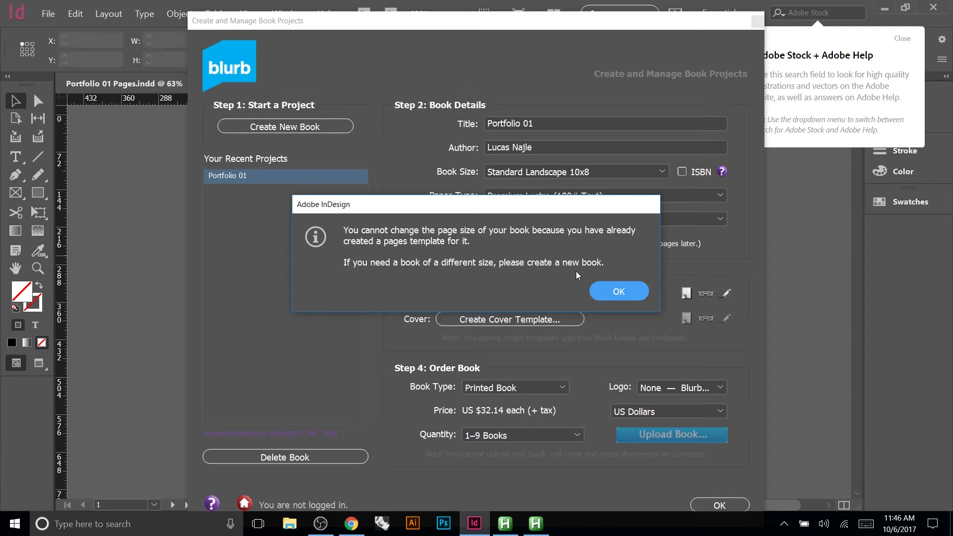
{"action": "left_click", "coordinate": [621, 291]}
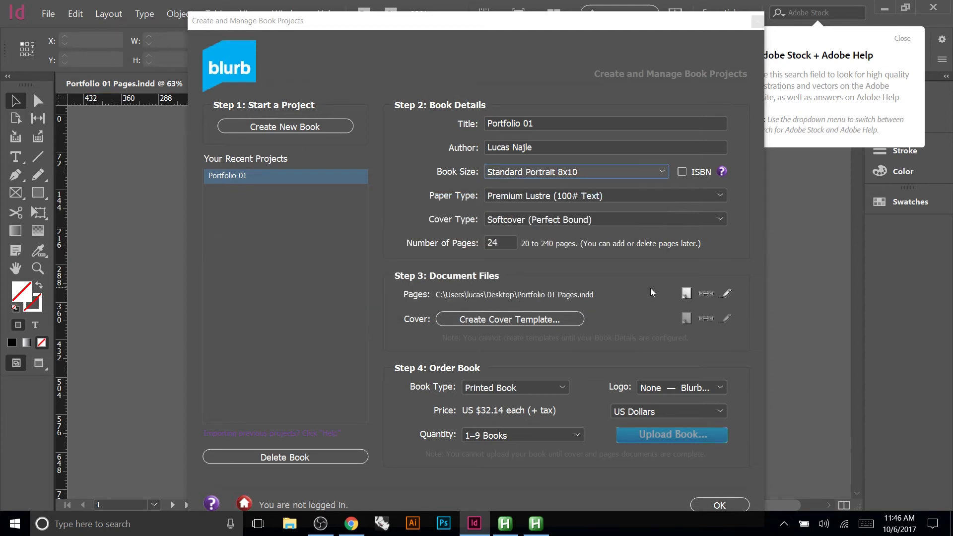
{"action": "left_click", "coordinate": [687, 294]}
{"action": "left_click", "coordinate": [542, 298]}
{"action": "left_click", "coordinate": [722, 366]}
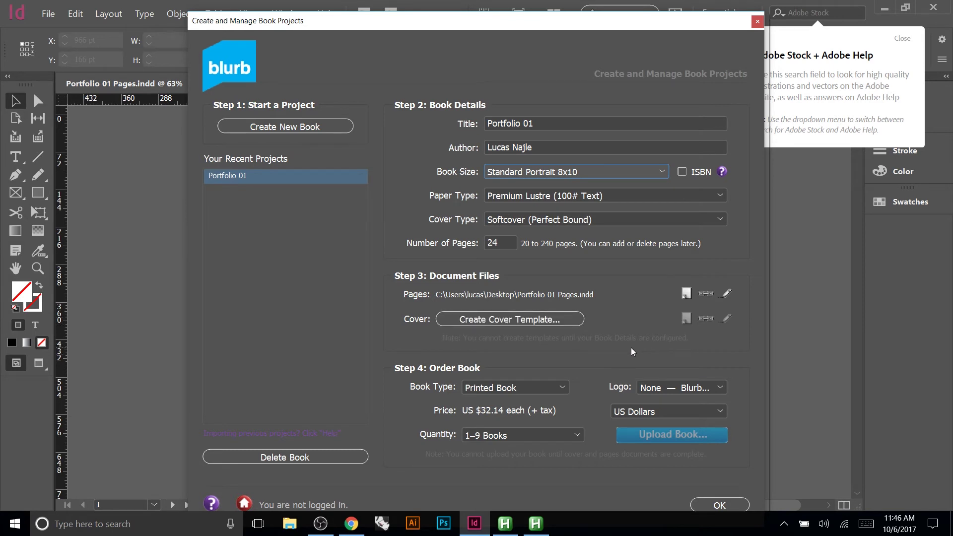
{"action": "double_click", "coordinate": [492, 241]}
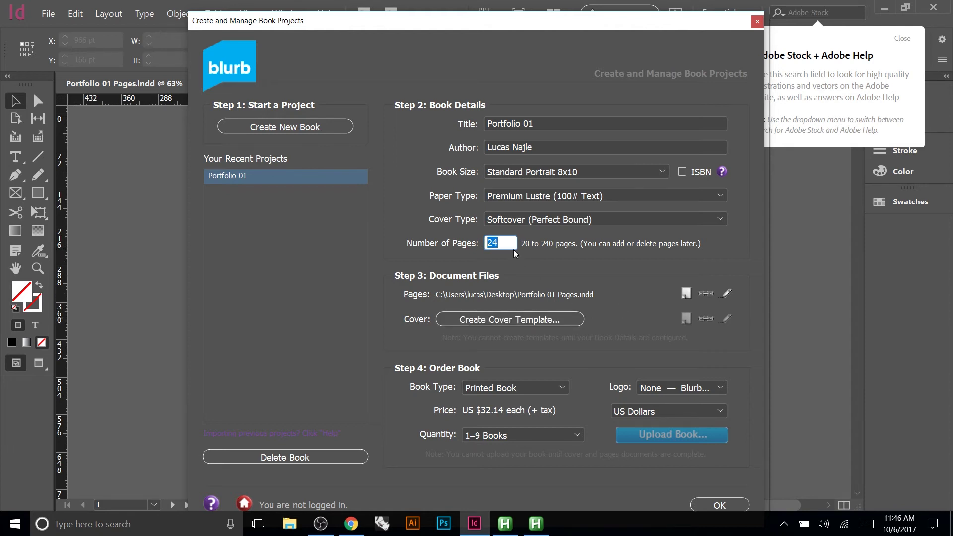
{"action": "left_click", "coordinate": [505, 320]}
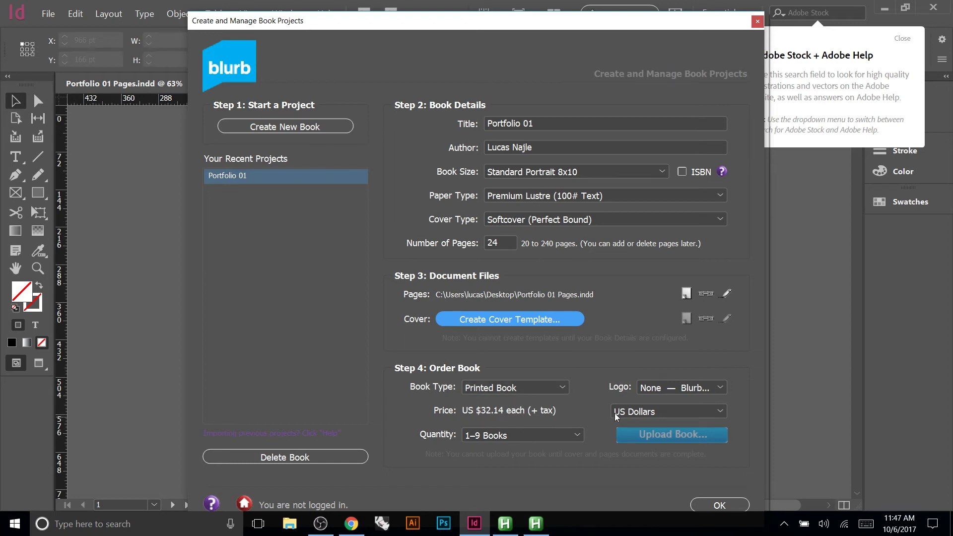
Try the White Paper option with the Blurb logo, and set the logo back to None
{"action": "left_click", "coordinate": [664, 389]}
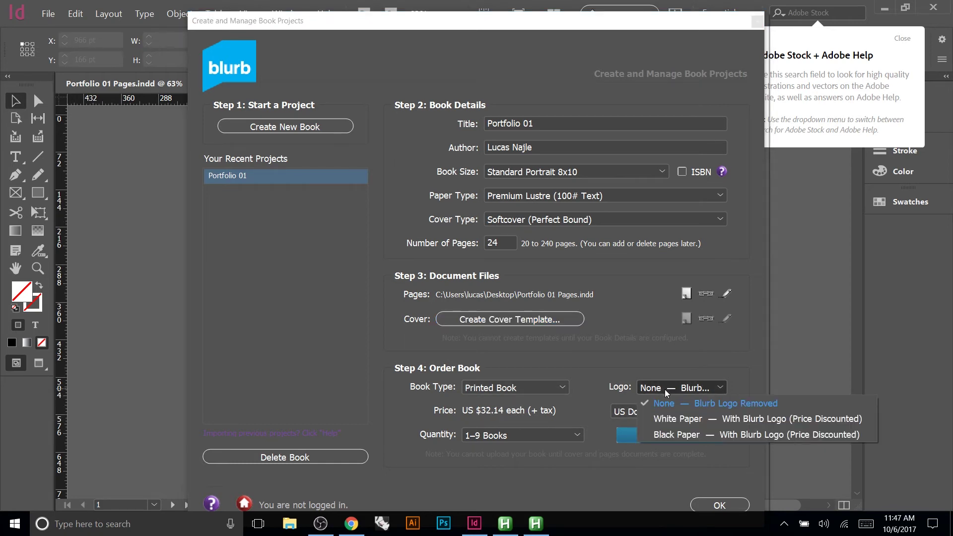
{"action": "left_click", "coordinate": [686, 422]}
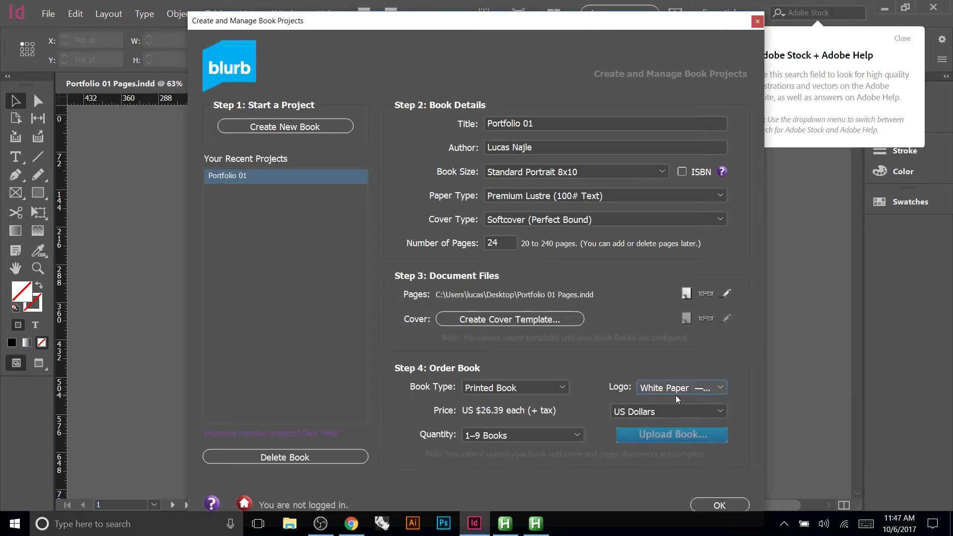
{"action": "left_click", "coordinate": [713, 388]}
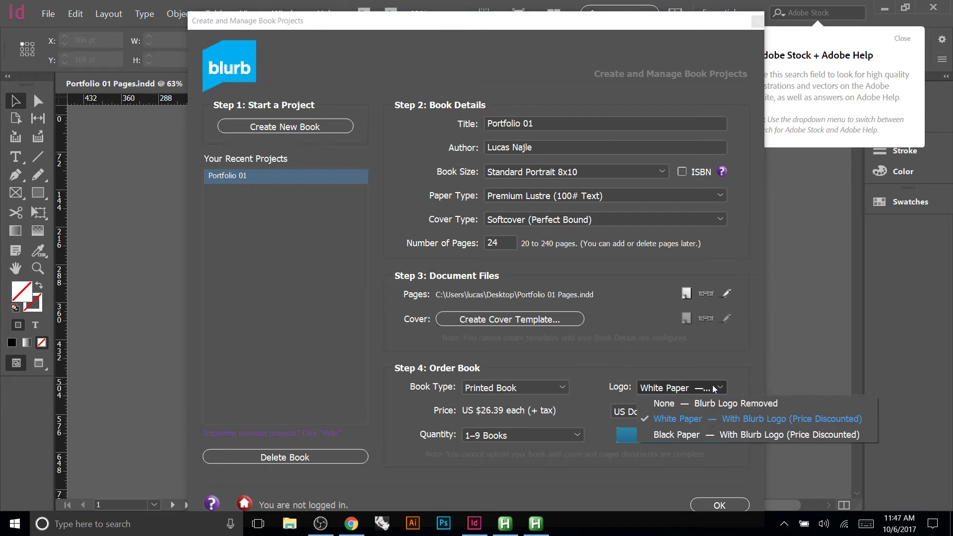
{"action": "left_click", "coordinate": [708, 407]}
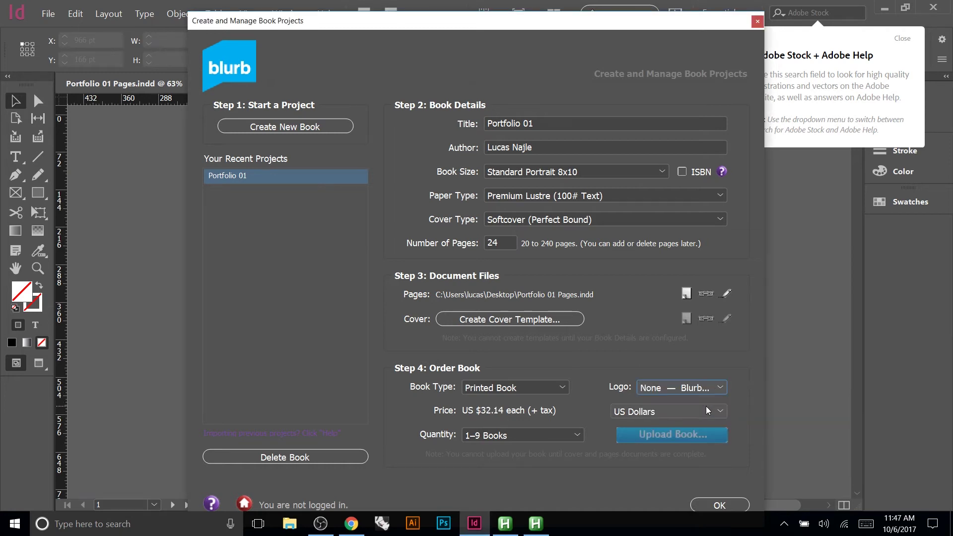
Review the currency and order quantity options, keeping US Dollars and 1–9 Books
{"action": "left_click", "coordinate": [620, 412]}
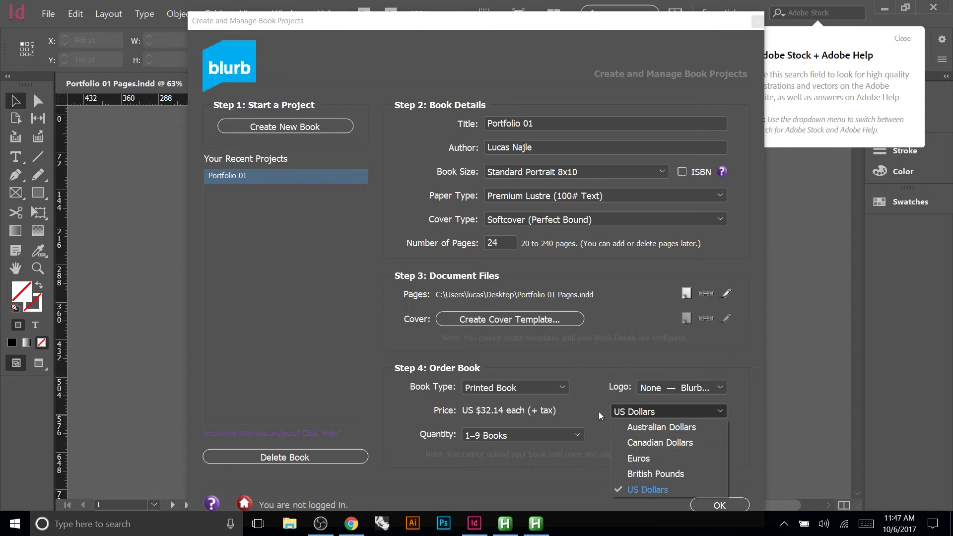
{"action": "left_click", "coordinate": [641, 484]}
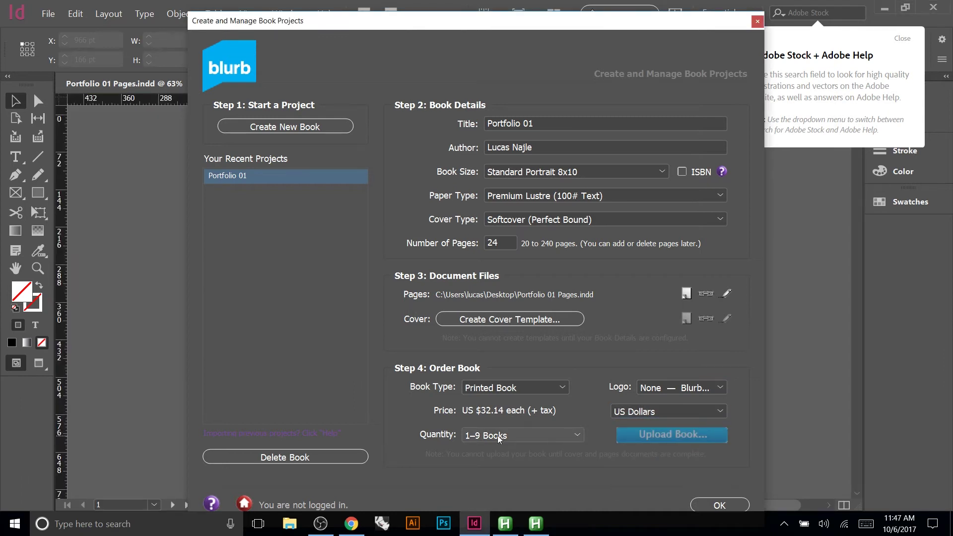
{"action": "left_click", "coordinate": [574, 435]}
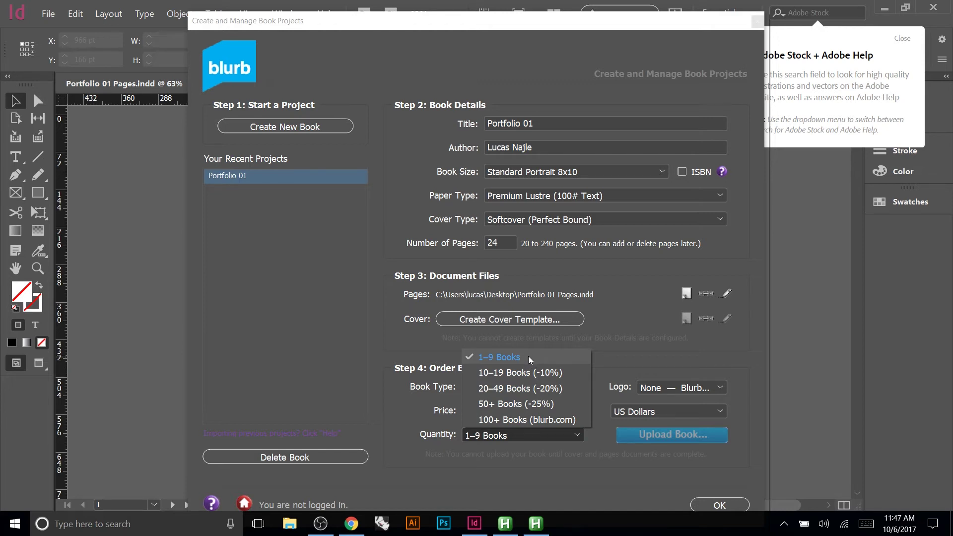
{"action": "left_click", "coordinate": [612, 365]}
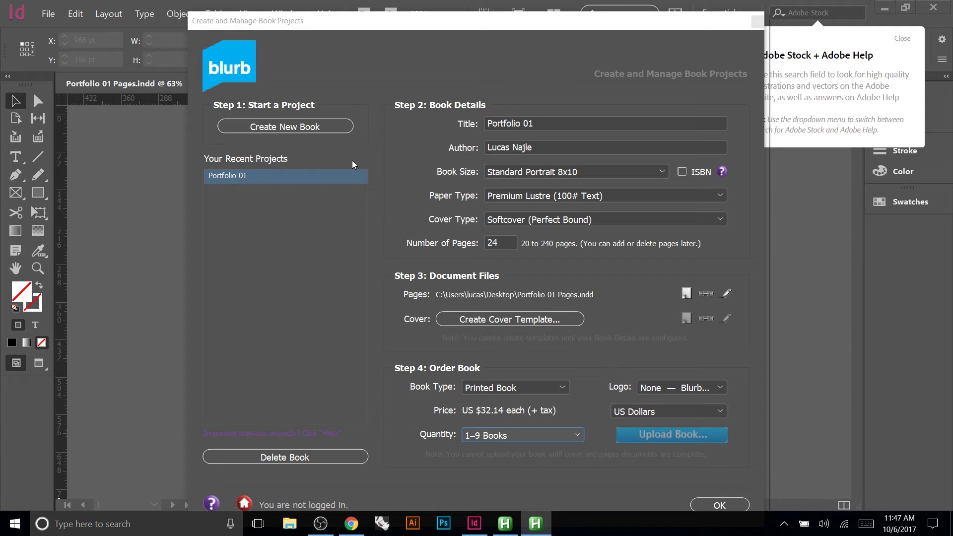
Close the book project manager to return to the pages document
{"action": "left_click_drag", "start_coordinate": [434, 20], "coordinate": [417, 14]}
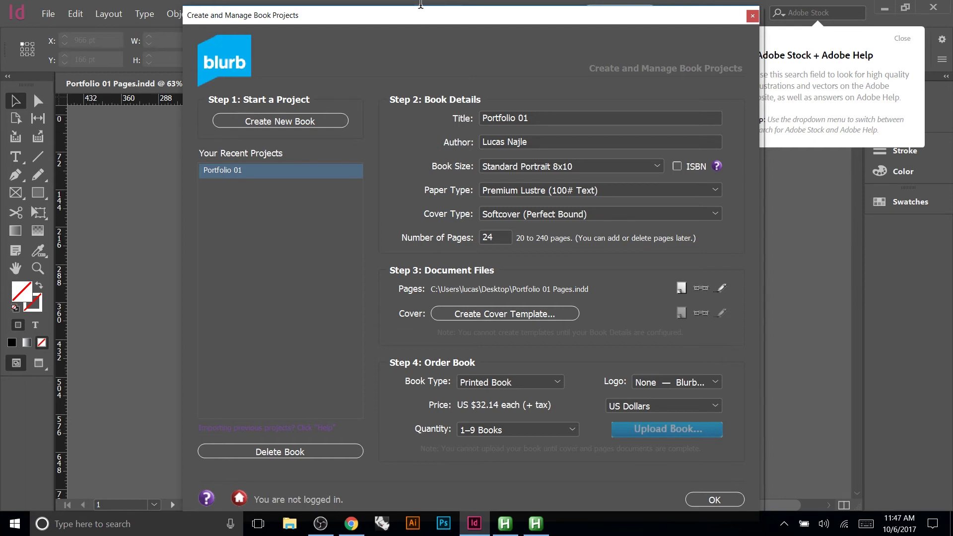
{"action": "left_click", "coordinate": [209, 7]}
{"action": "left_click", "coordinate": [187, 11]}
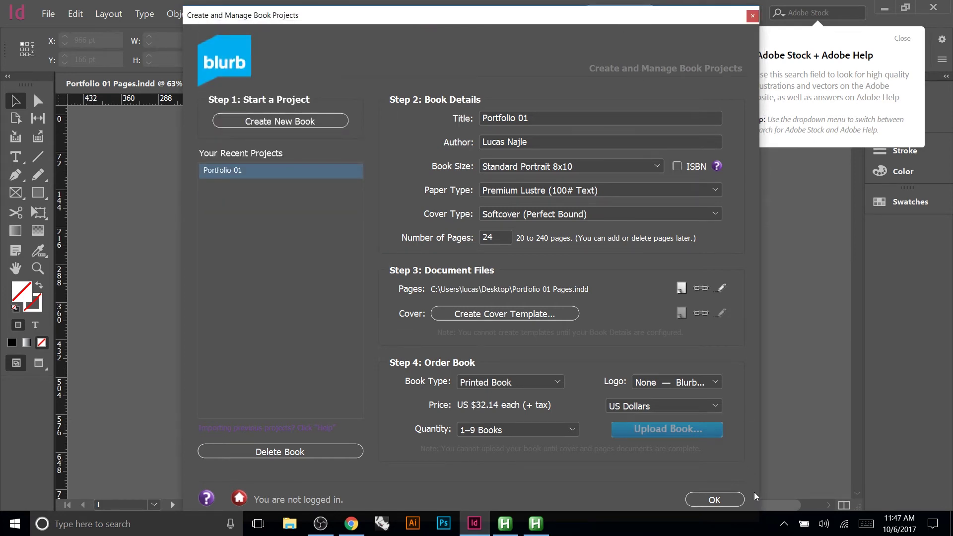
{"action": "mouse_move", "coordinate": [405, 22]}
{"action": "left_mouse_down"}
{"action": "mouse_move", "coordinate": [410, 7]}
{"action": "mouse_move", "coordinate": [402, 16]}
{"action": "left_mouse_up"}
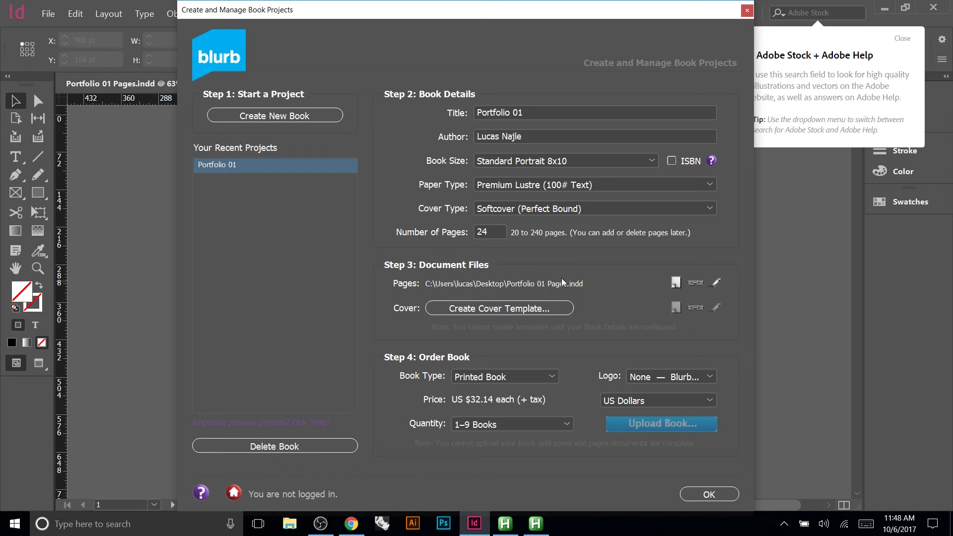
{"action": "left_click", "coordinate": [258, 173]}
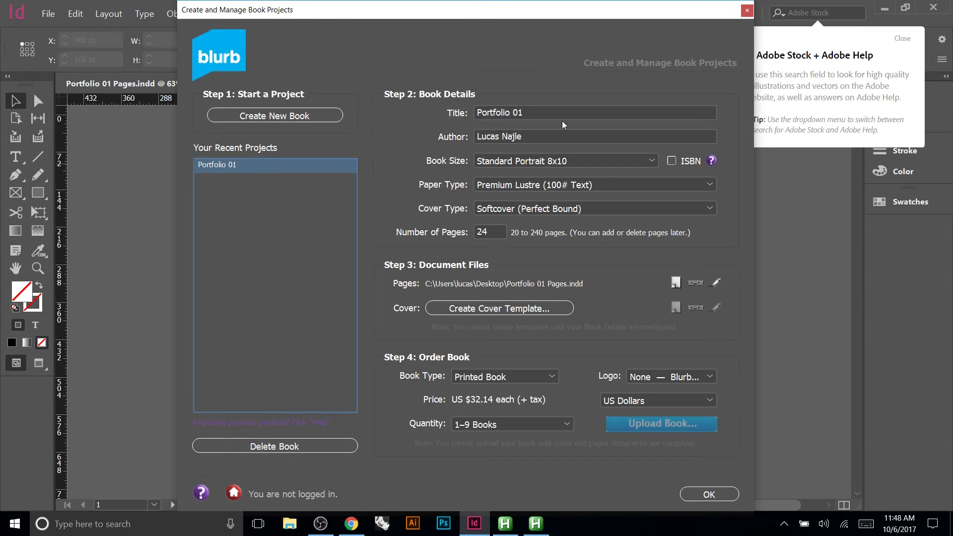
{"action": "left_click", "coordinate": [747, 12]}
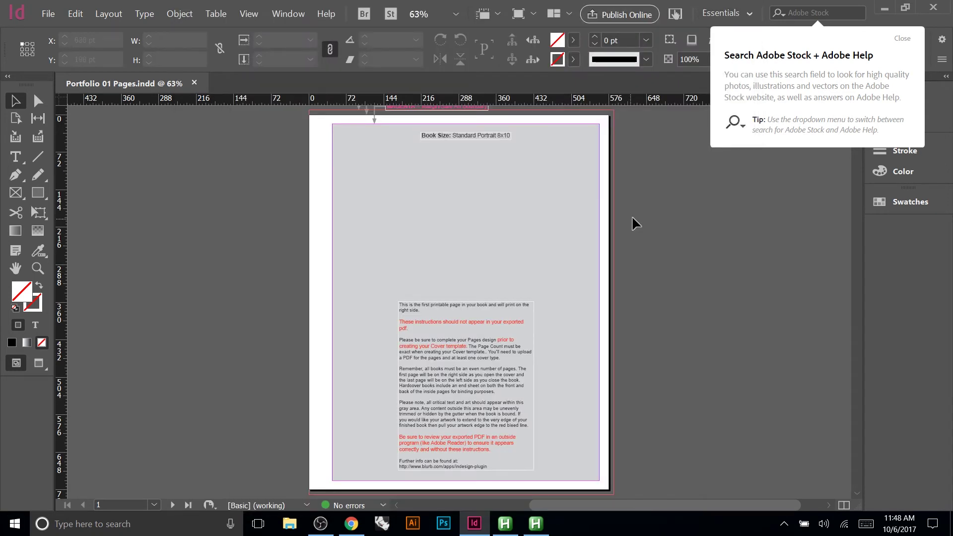
Look over the document's spreads, dismiss the Adobe Stock search tip and display the page thumbnails
{"action": "key", "text": "ctrl+minus"}
{"action": "key", "text": "ctrl+minus"}
{"action": "key", "text": "ctrl+minus"}
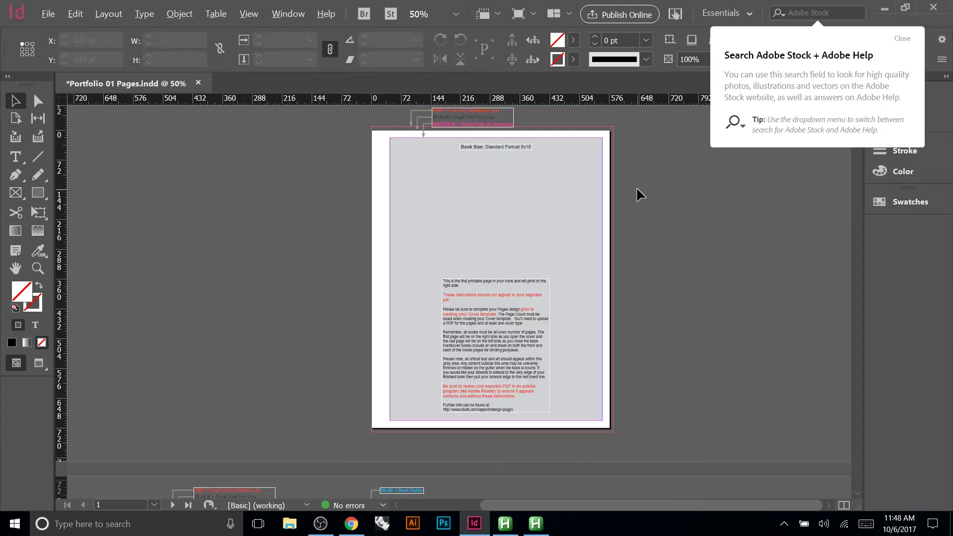
{"action": "scroll", "coordinate": [621, 192], "scroll_direction": "down", "scroll_amount": 6}
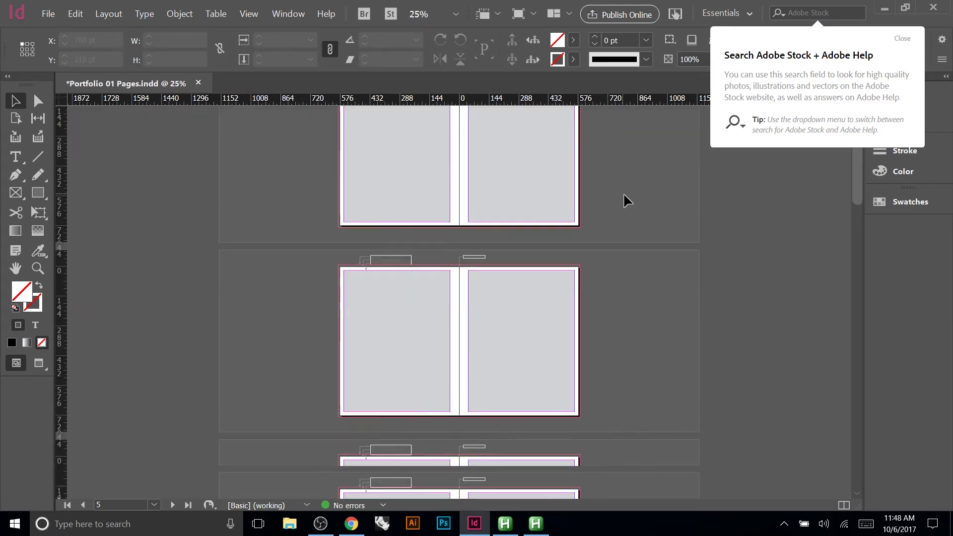
{"action": "left_click", "coordinate": [902, 39]}
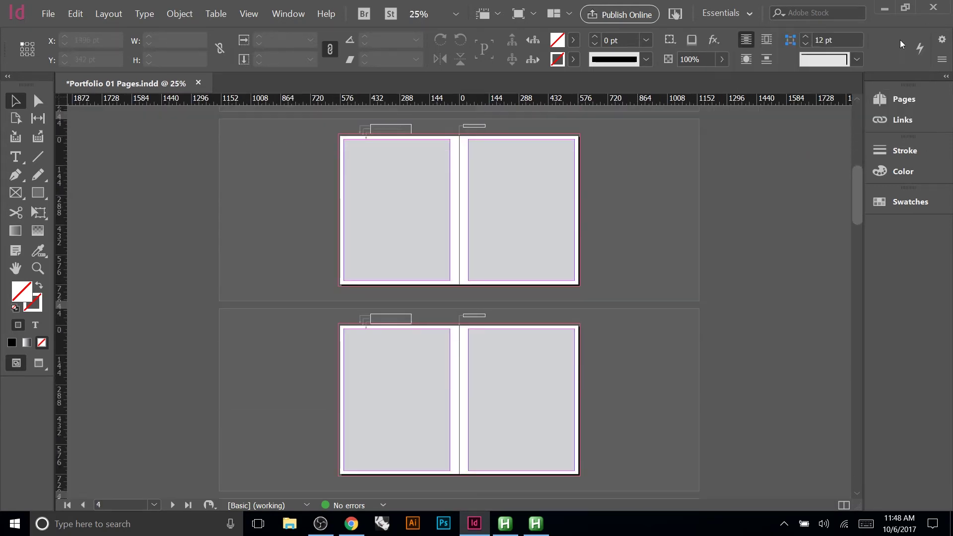
{"action": "left_click", "coordinate": [905, 99]}
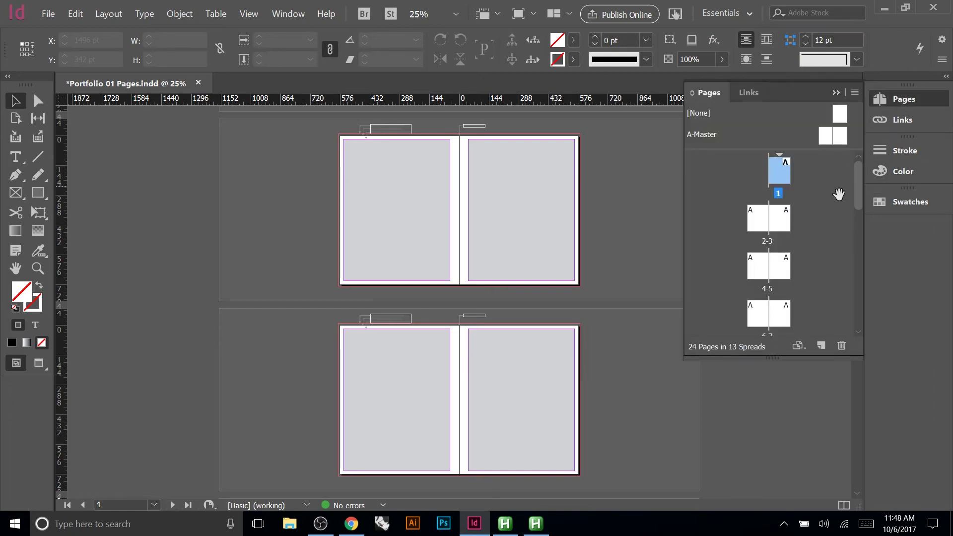
{"action": "mouse_move", "coordinate": [860, 180]}
{"action": "left_mouse_down"}
{"action": "mouse_move", "coordinate": [856, 312]}
{"action": "mouse_move", "coordinate": [854, 181]}
{"action": "left_mouse_up"}
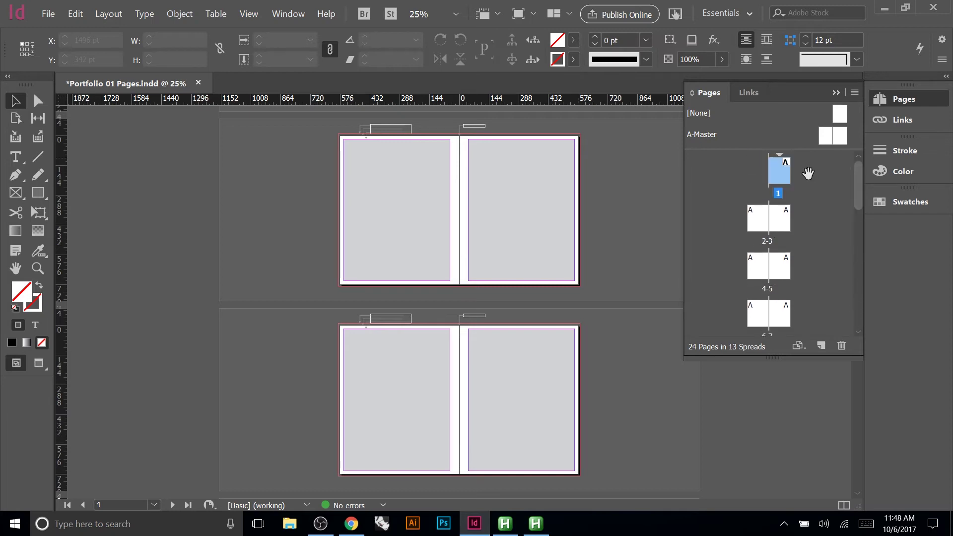
Change the document's ruler units to inches
{"action": "right_click", "coordinate": [62, 102]}
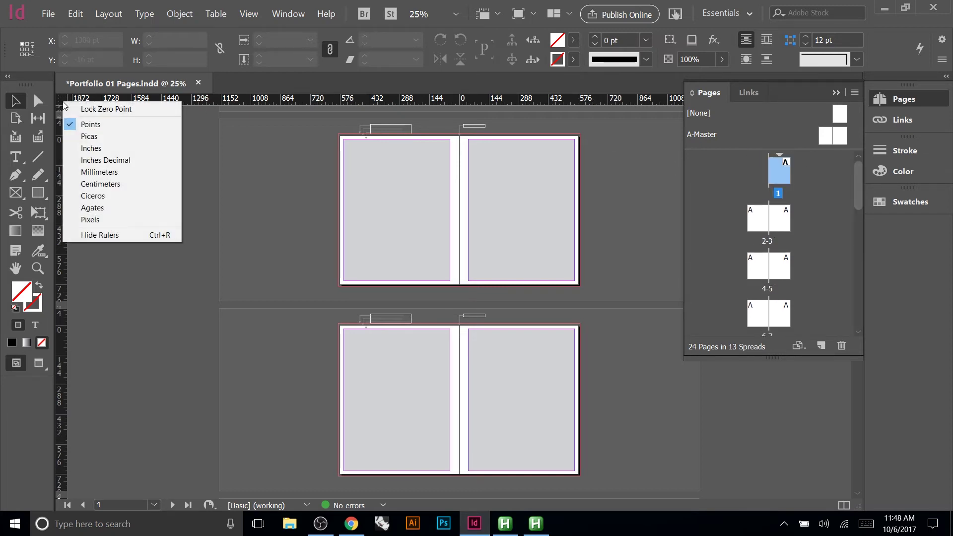
{"action": "left_click", "coordinate": [89, 148]}
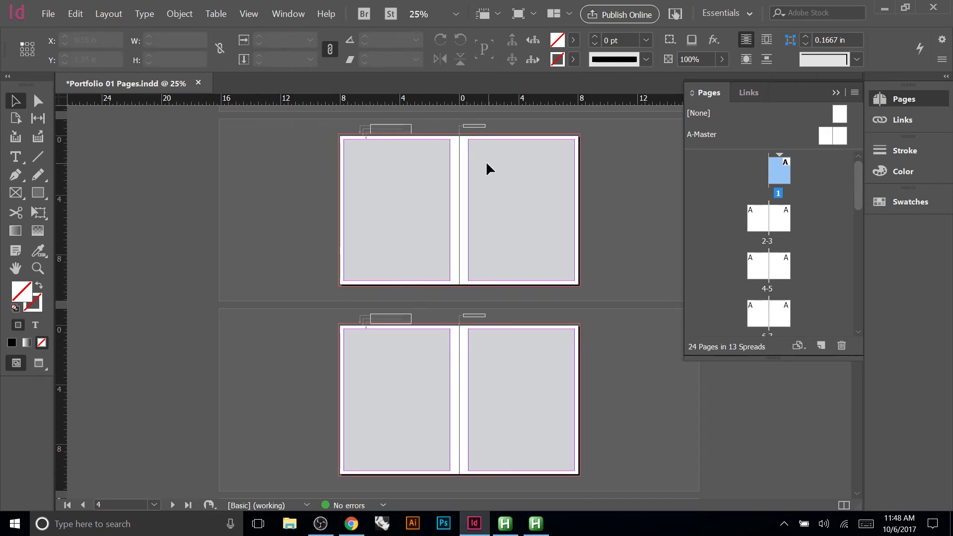
Examine the margins and printed instructions on page 1 up close, and collapse the page thumbnails
{"action": "double_click", "coordinate": [769, 267]}
{"action": "scroll", "coordinate": [629, 183], "scroll_direction": "up", "scroll_amount": 5}
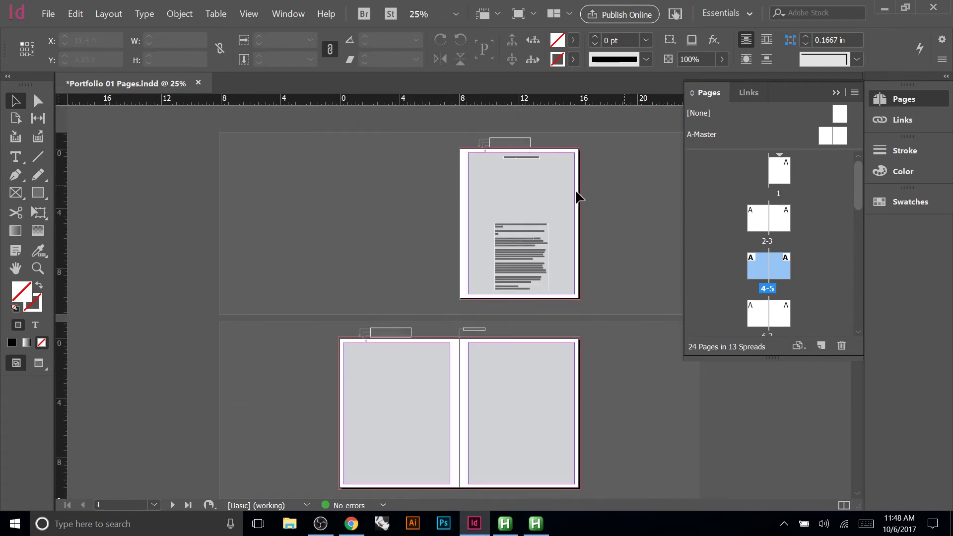
{"action": "left_click", "coordinate": [786, 178]}
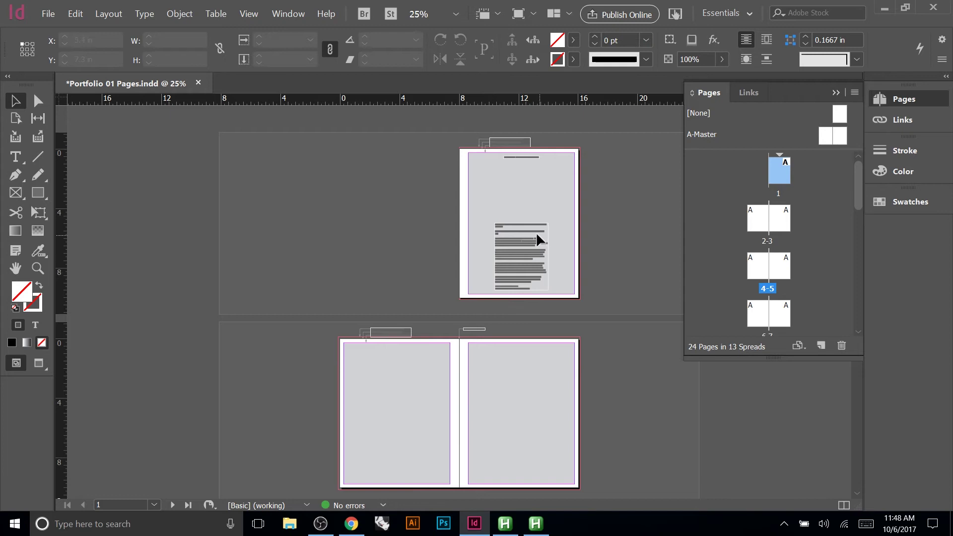
{"action": "key", "text": "ctrl+equal"}
{"action": "left_click_drag", "start_coordinate": [560, 222], "coordinate": [383, 265]}
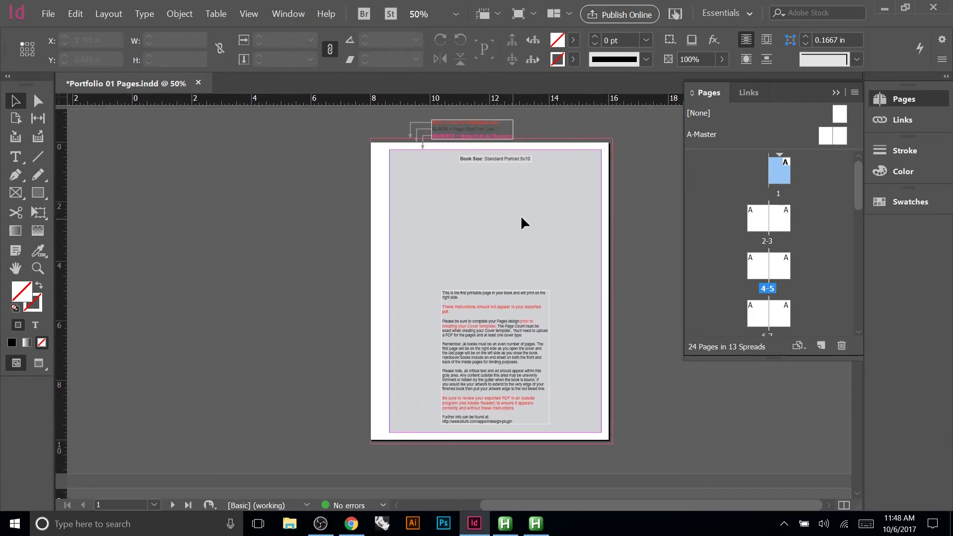
{"action": "key", "text": "ctrl+equal"}
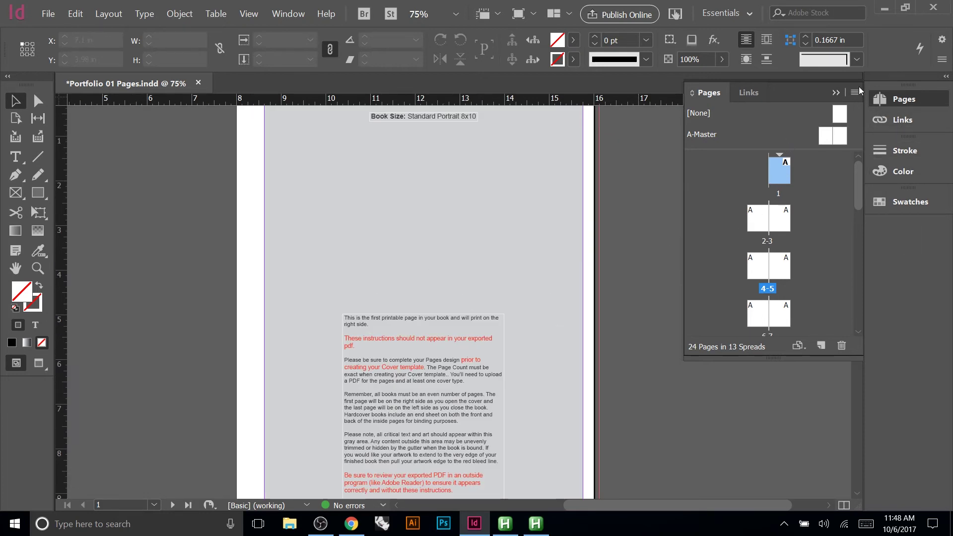
{"action": "left_click", "coordinate": [836, 92]}
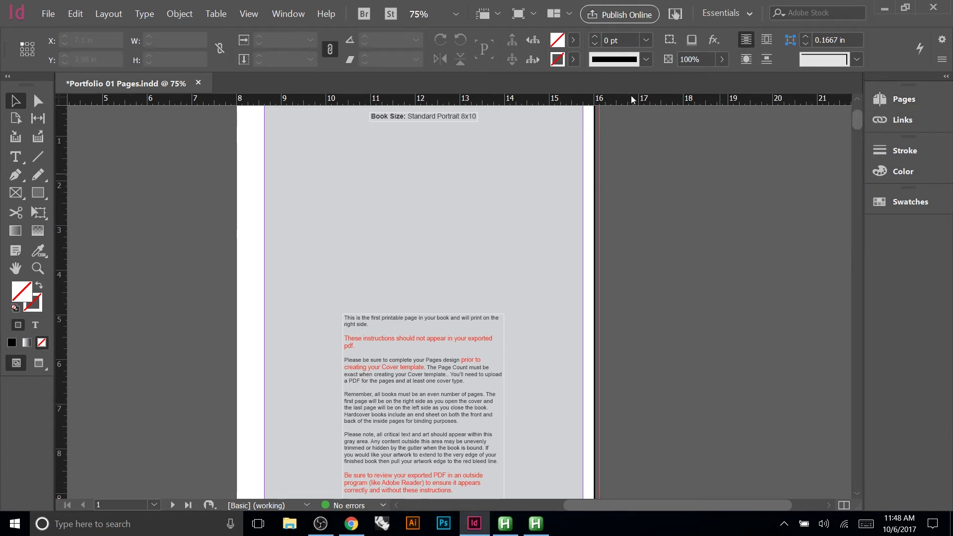
Display the Layers panel and dock it with the other collapsed panels below Swatches
{"action": "left_click", "coordinate": [290, 16]}
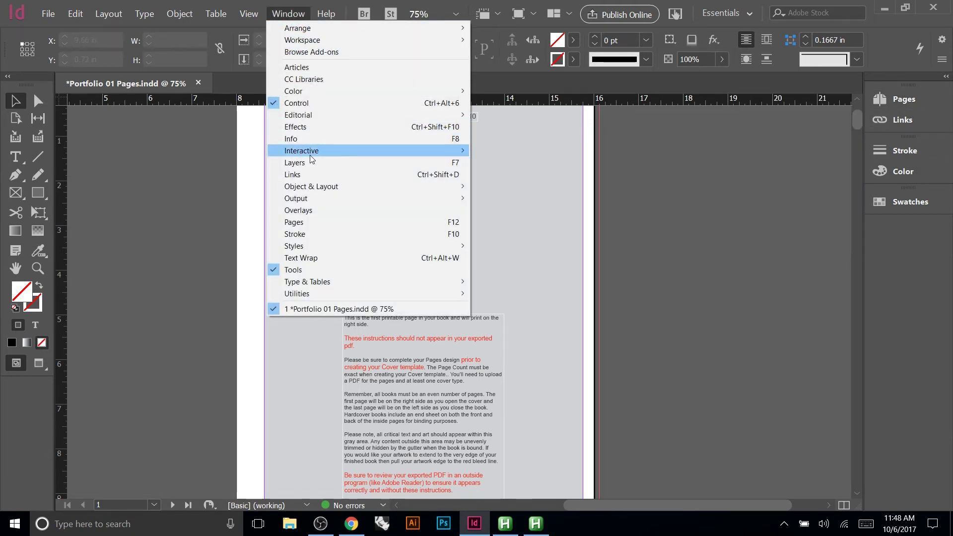
{"action": "left_click", "coordinate": [314, 165]}
{"action": "left_click_drag", "start_coordinate": [505, 302], "coordinate": [881, 228]}
{"action": "left_click", "coordinate": [882, 234]}
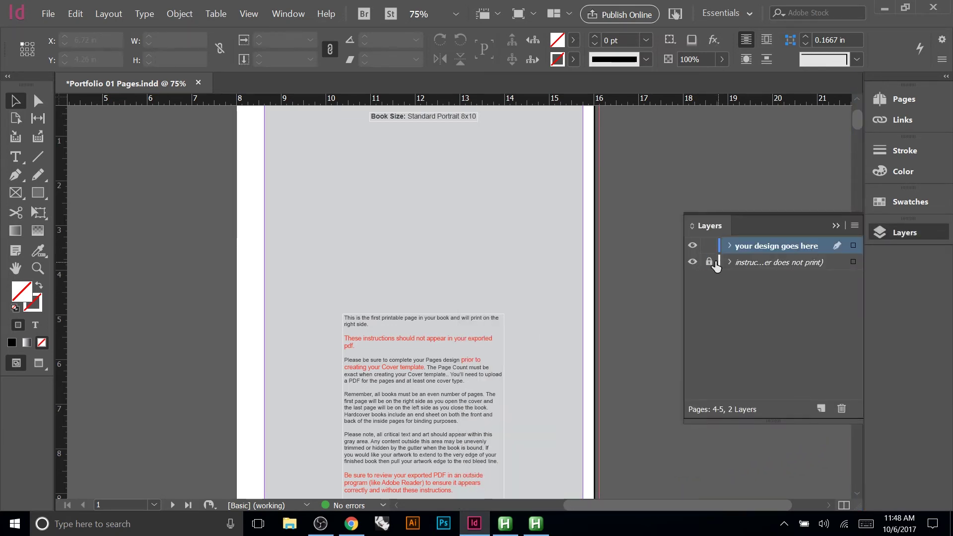
Hide the non-printing instructions layer and show it again
{"action": "left_click", "coordinate": [693, 263]}
{"action": "left_click", "coordinate": [692, 263]}
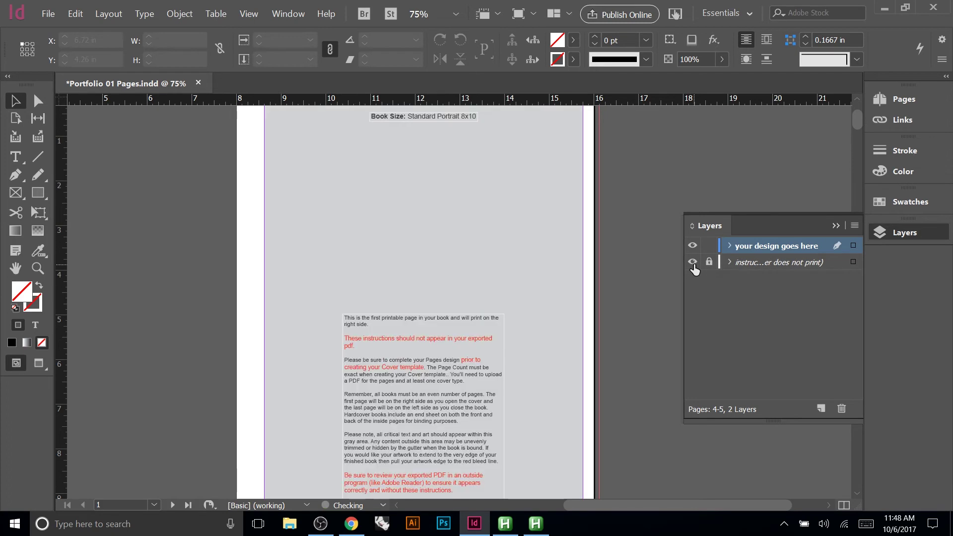
Widen the Layers panel to fit the full layer names, and hide and show the non-printing instructions layer
{"action": "left_click_drag", "start_coordinate": [685, 279], "coordinate": [639, 276]}
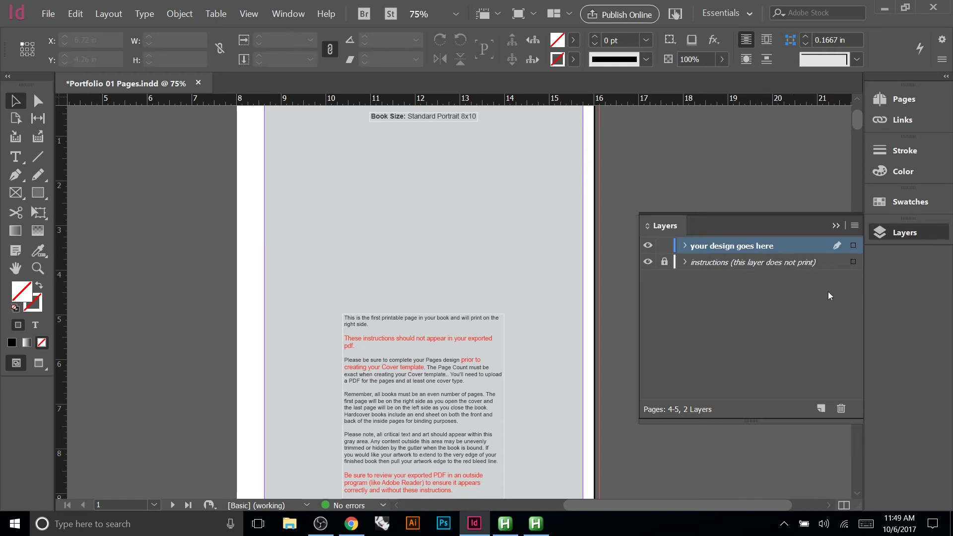
{"action": "left_click", "coordinate": [648, 262]}
{"action": "left_click", "coordinate": [649, 262]}
Examine the bleed, trim and safe-margin guides and instructions on page 1, and the gutter guide on the spread of pages 2–3
{"action": "scroll", "coordinate": [470, 178], "scroll_direction": "up", "scroll_amount": 2}
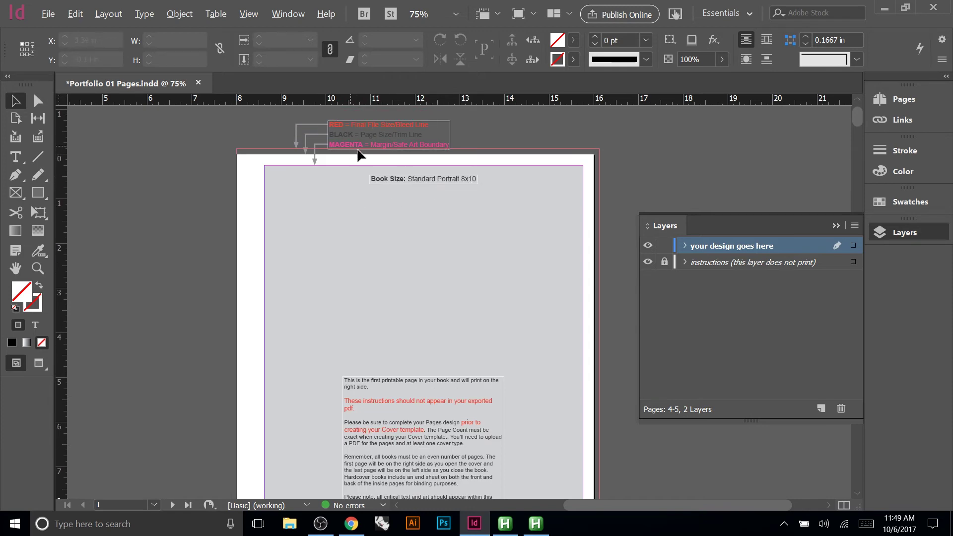
{"action": "scroll", "coordinate": [404, 190], "scroll_direction": "up", "scroll_amount": 1}
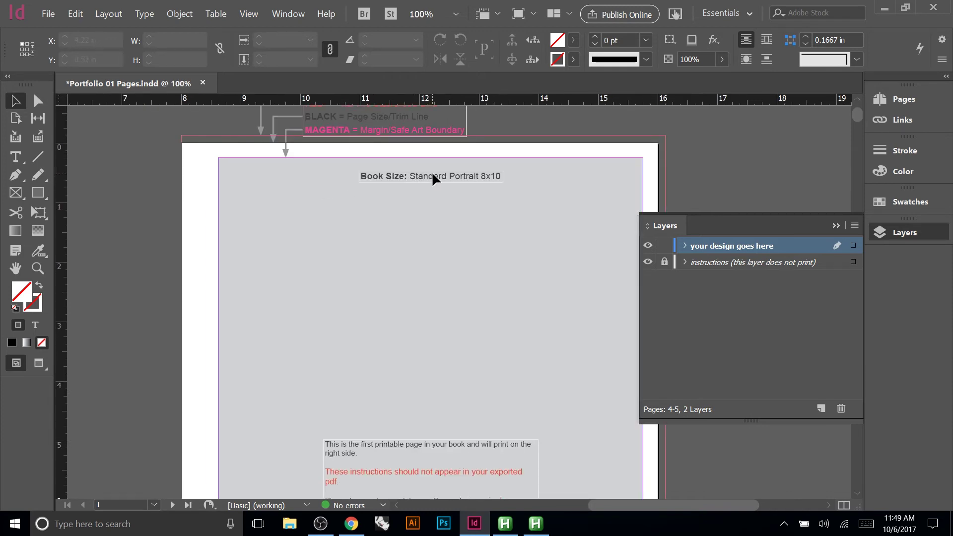
{"action": "scroll", "coordinate": [433, 156], "scroll_direction": "down", "scroll_amount": 2}
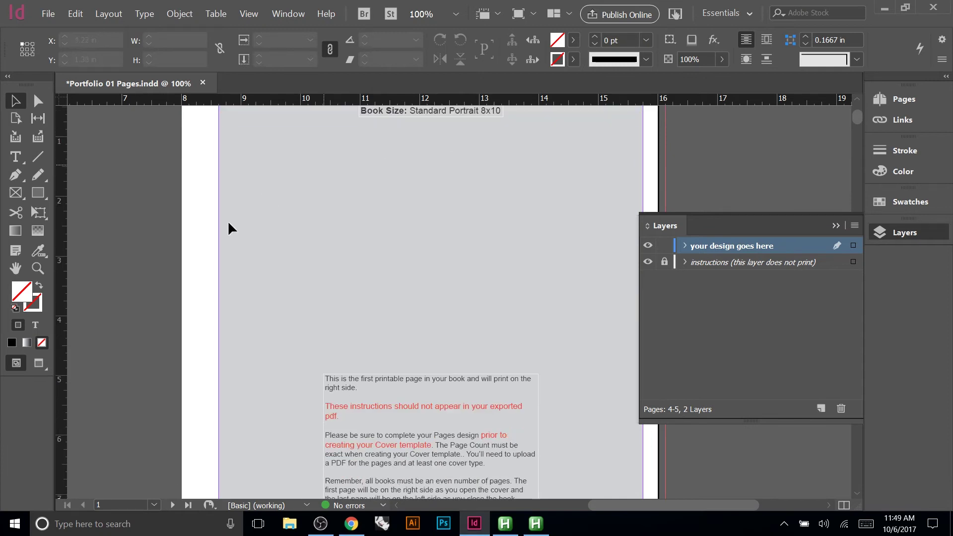
{"action": "scroll", "coordinate": [253, 270], "scroll_direction": "up", "scroll_amount": 2}
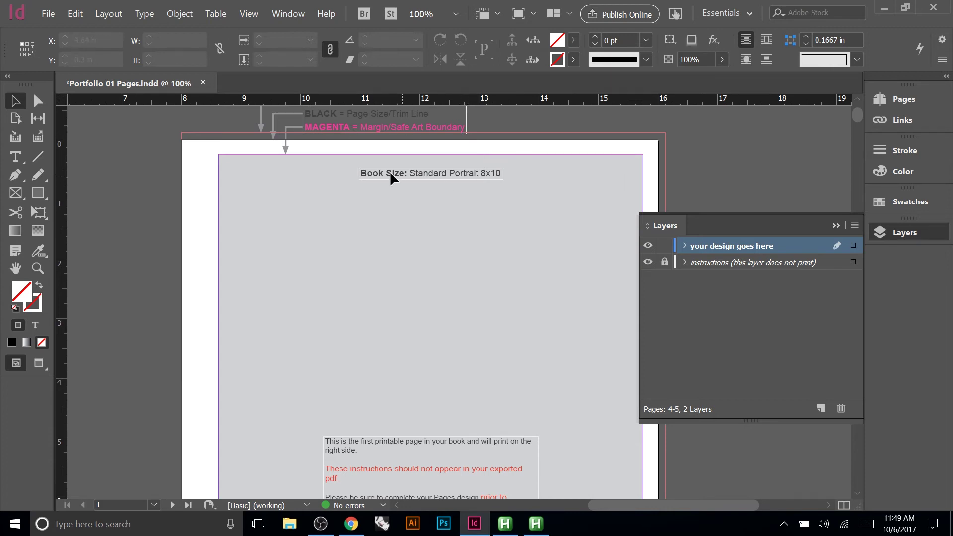
{"action": "scroll", "coordinate": [506, 183], "scroll_direction": "down", "scroll_amount": 1}
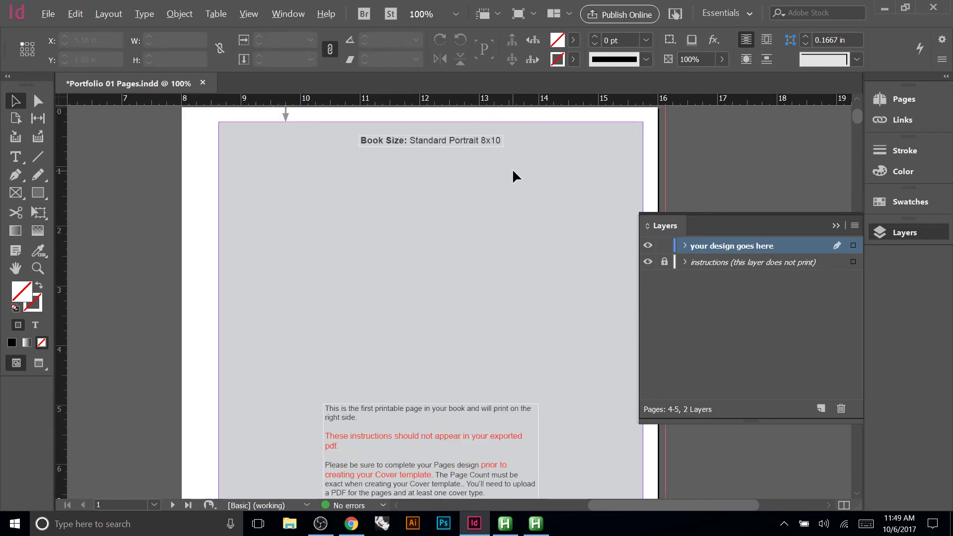
{"action": "scroll", "coordinate": [511, 168], "scroll_direction": "down", "scroll_amount": 1}
{"action": "scroll", "coordinate": [531, 176], "scroll_direction": "down", "scroll_amount": 2}
{"action": "scroll", "coordinate": [532, 177], "scroll_direction": "down", "scroll_amount": 1}
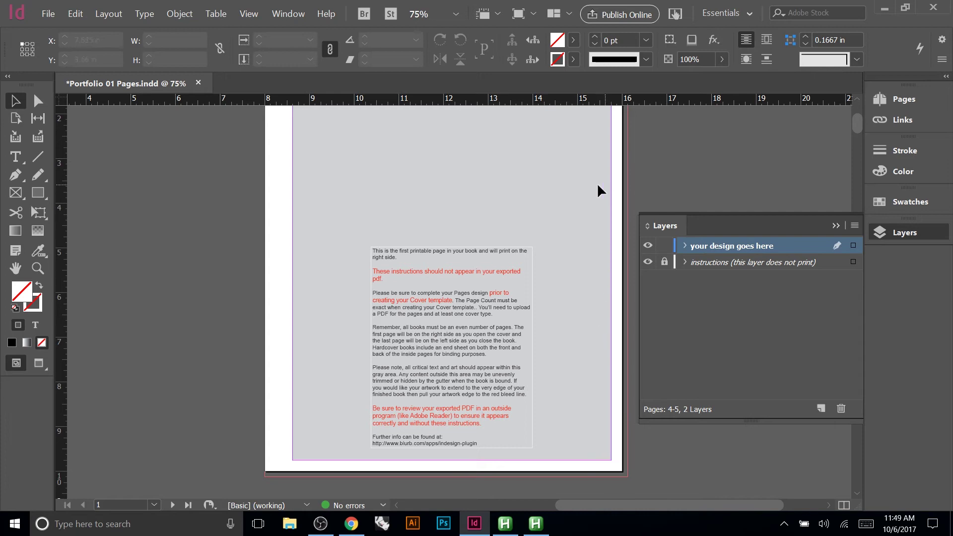
{"action": "scroll", "coordinate": [455, 234], "scroll_direction": "down", "scroll_amount": 15}
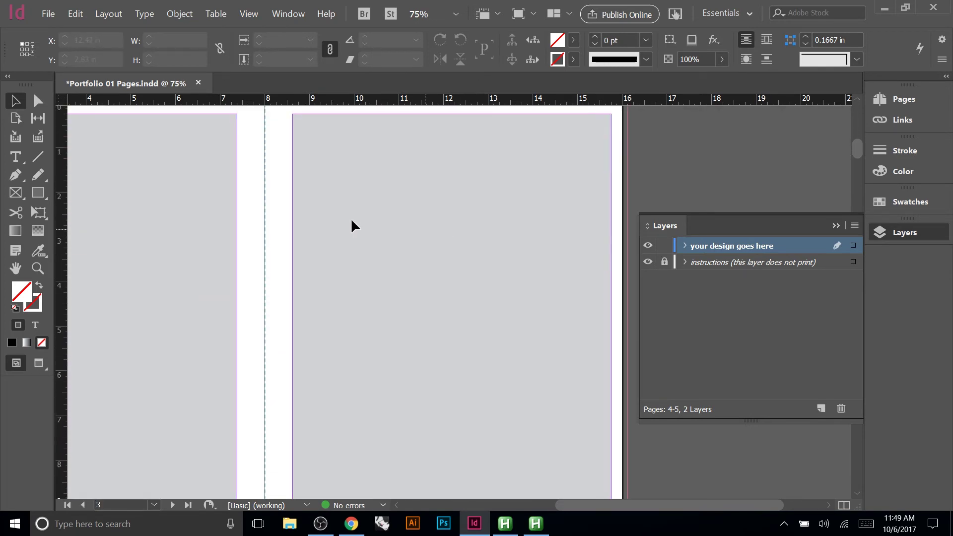
{"action": "scroll", "coordinate": [343, 223], "scroll_direction": "up", "scroll_amount": 2}
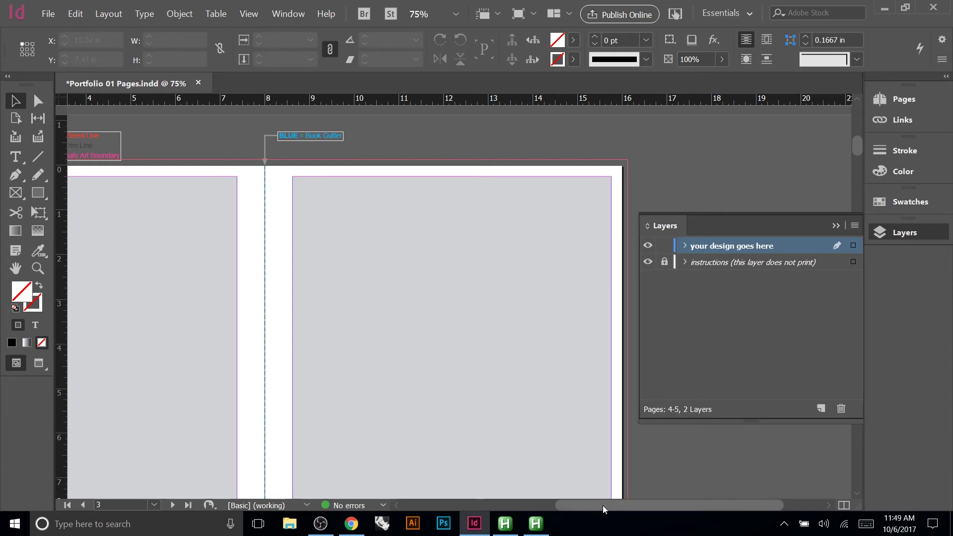
{"action": "left_click_drag", "start_coordinate": [601, 503], "coordinate": [516, 505]}
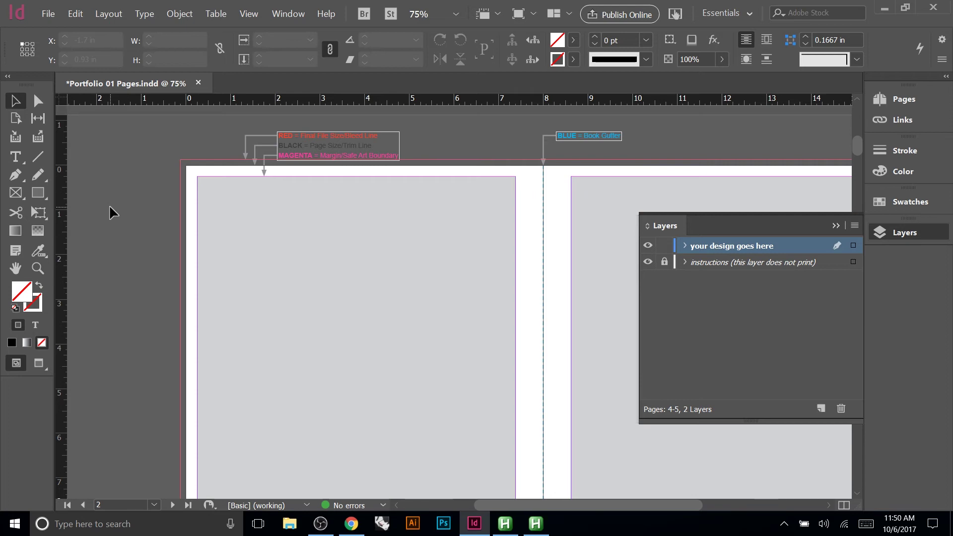
Draw a rectangle about 4.85 in wide and 3.27 in high on page 2 and fill it with the C=100 M=0 Y=0 K=0 swatch
{"action": "left_click", "coordinate": [40, 193]}
{"action": "left_click_drag", "start_coordinate": [243, 215], "coordinate": [459, 362]}
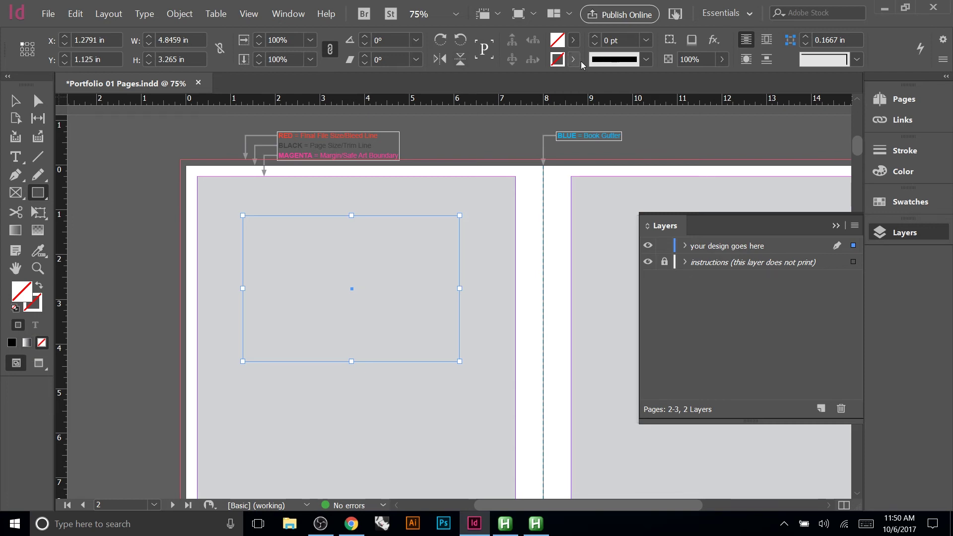
{"action": "left_click", "coordinate": [574, 40]}
{"action": "left_click", "coordinate": [467, 144]}
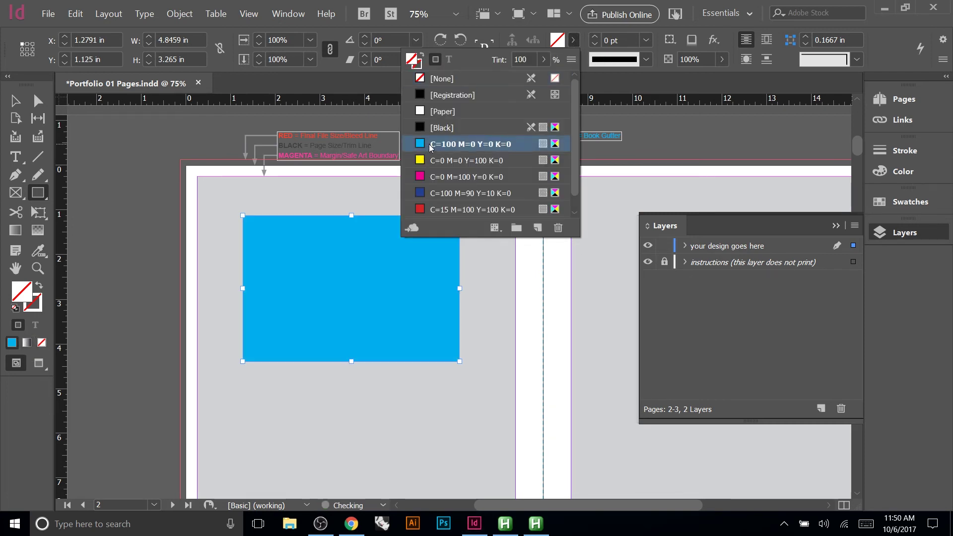
{"action": "left_click", "coordinate": [114, 164]}
{"action": "left_click", "coordinate": [115, 164]}
{"action": "left_click", "coordinate": [547, 269]}
Move the cyan rectangle toward the outer edge of page 2 and stretch its left side to the trim line at X 0 in
{"action": "left_click", "coordinate": [18, 105]}
{"action": "left_click_drag", "start_coordinate": [289, 272], "coordinate": [197, 284]}
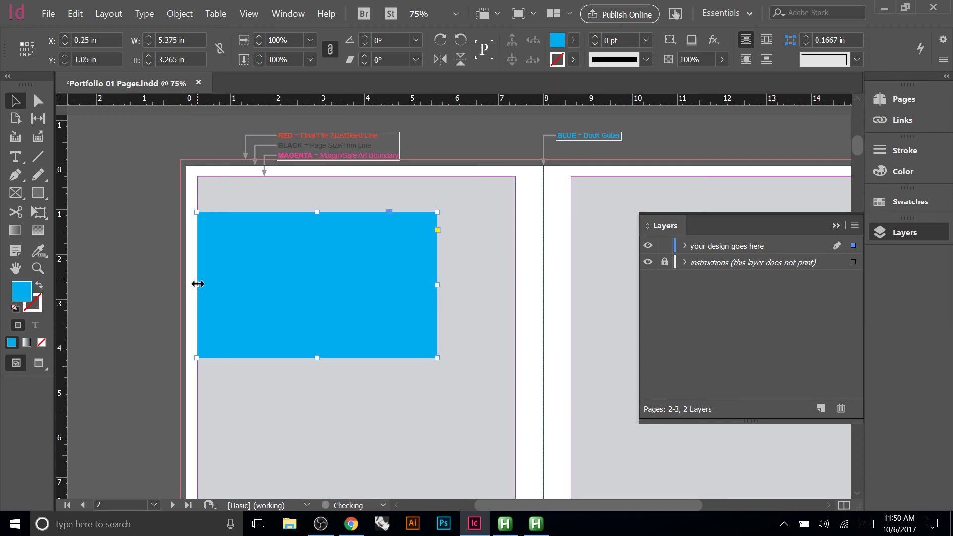
{"action": "left_click_drag", "start_coordinate": [199, 284], "coordinate": [186, 284]}
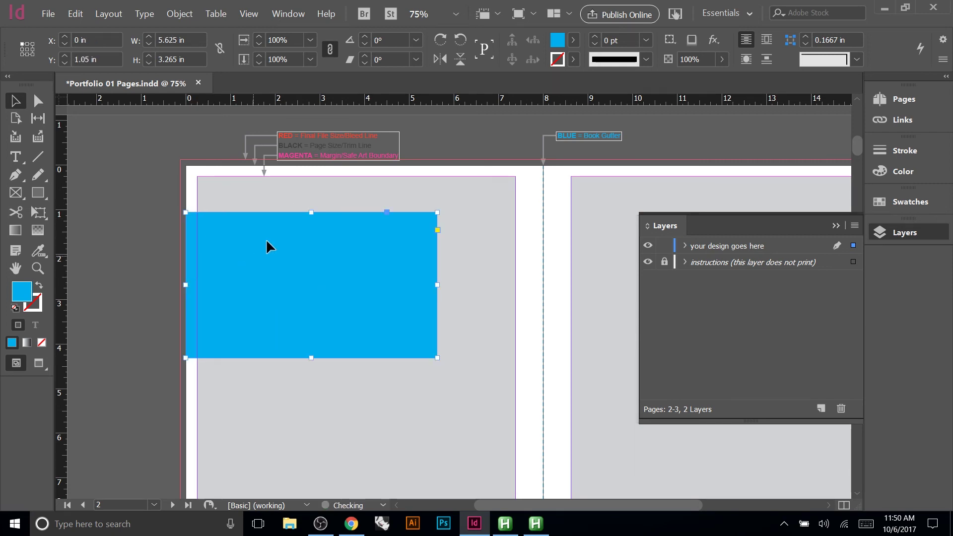
{"action": "left_click", "coordinate": [142, 188]}
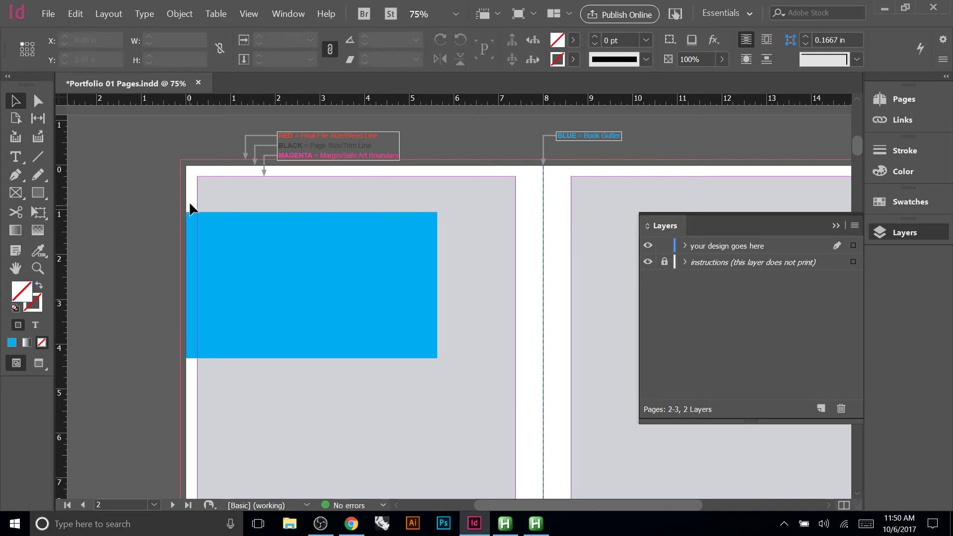
Extend the cyan rectangle's left side out to the red bleed line, making it 5.75 in wide
{"action": "left_click", "coordinate": [187, 289]}
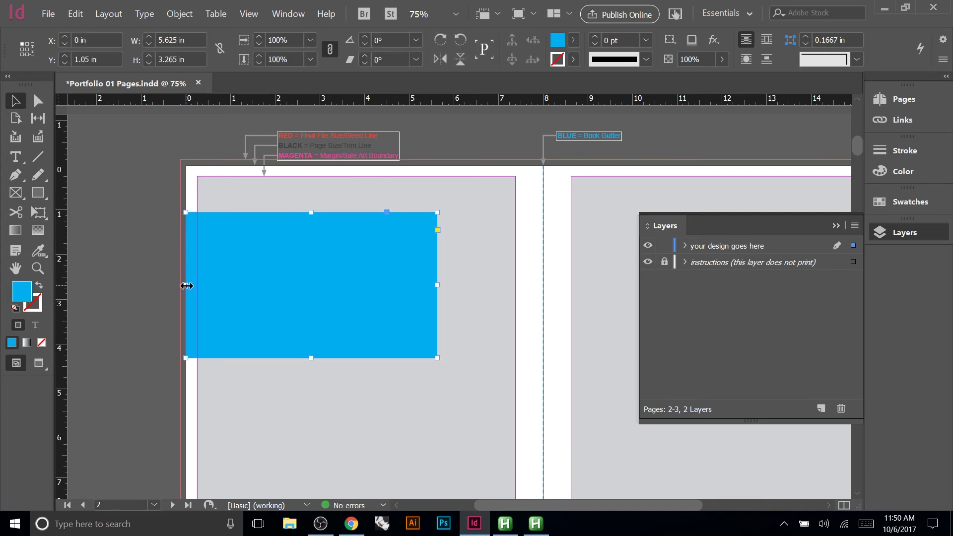
{"action": "left_click_drag", "start_coordinate": [186, 284], "coordinate": [180, 284]}
{"action": "left_click", "coordinate": [148, 284]}
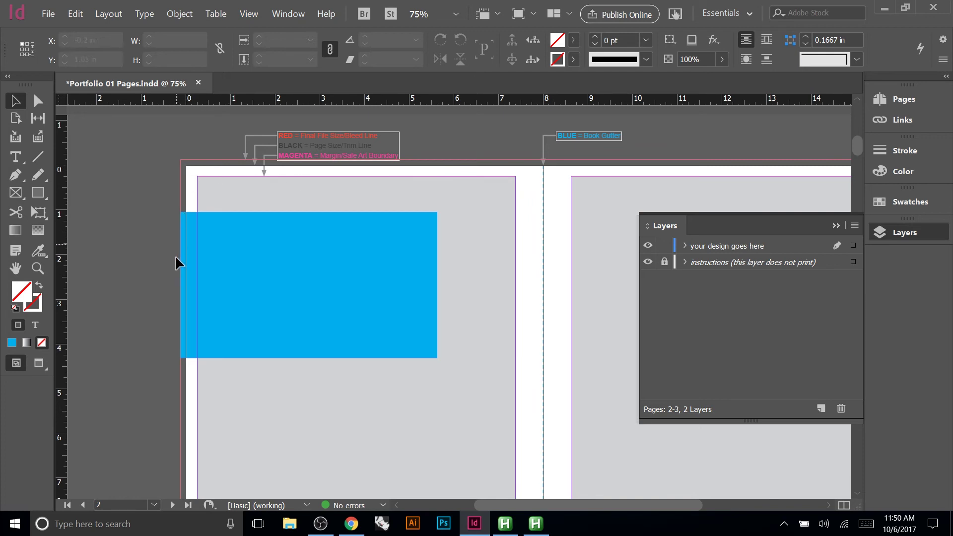
Pull the cyan rectangle's left side just inside the trim line, to X 0.08 in, and stretch it back to the bleed line
{"action": "left_click", "coordinate": [183, 332]}
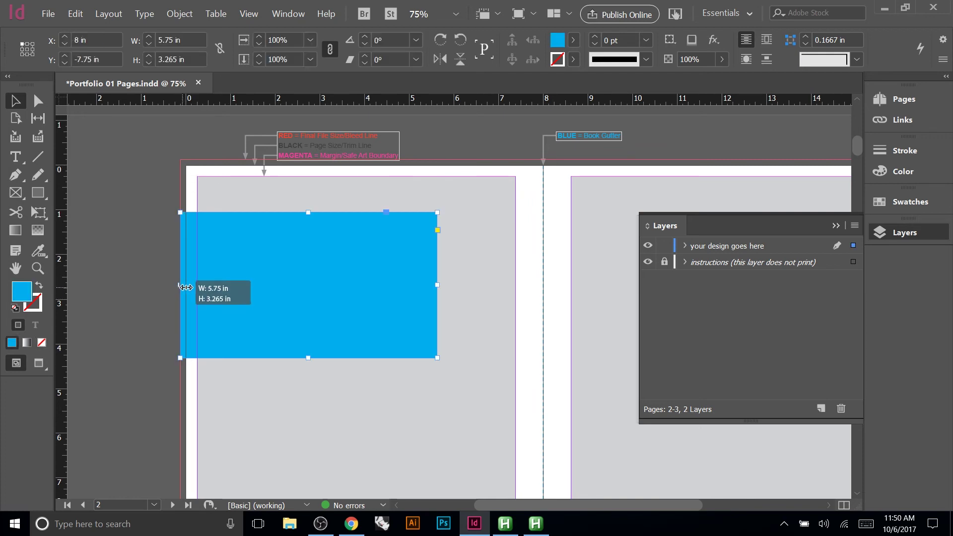
{"action": "left_click_drag", "start_coordinate": [187, 288], "coordinate": [190, 283]}
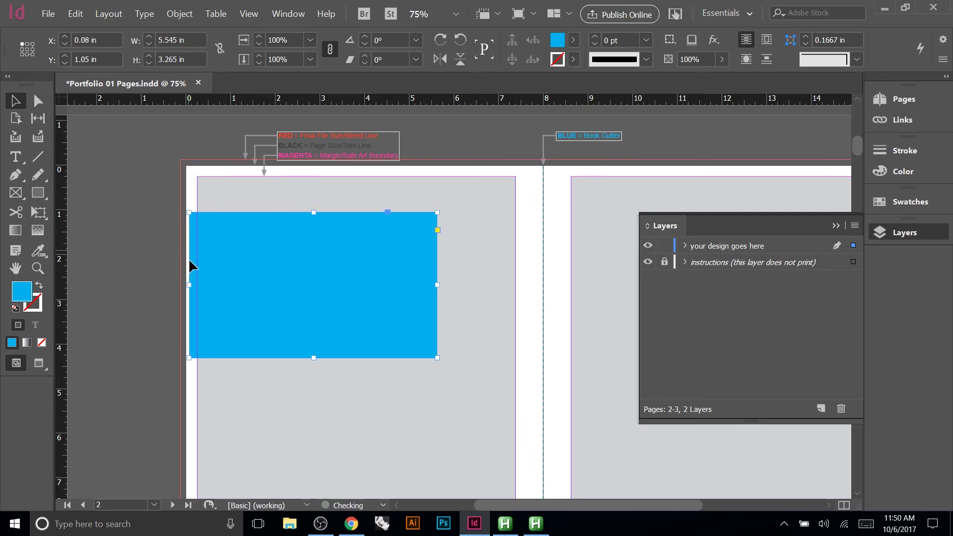
{"action": "left_click", "coordinate": [162, 278]}
{"action": "left_click", "coordinate": [192, 320]}
{"action": "left_click_drag", "start_coordinate": [189, 284], "coordinate": [181, 284]}
{"action": "left_click", "coordinate": [172, 299]}
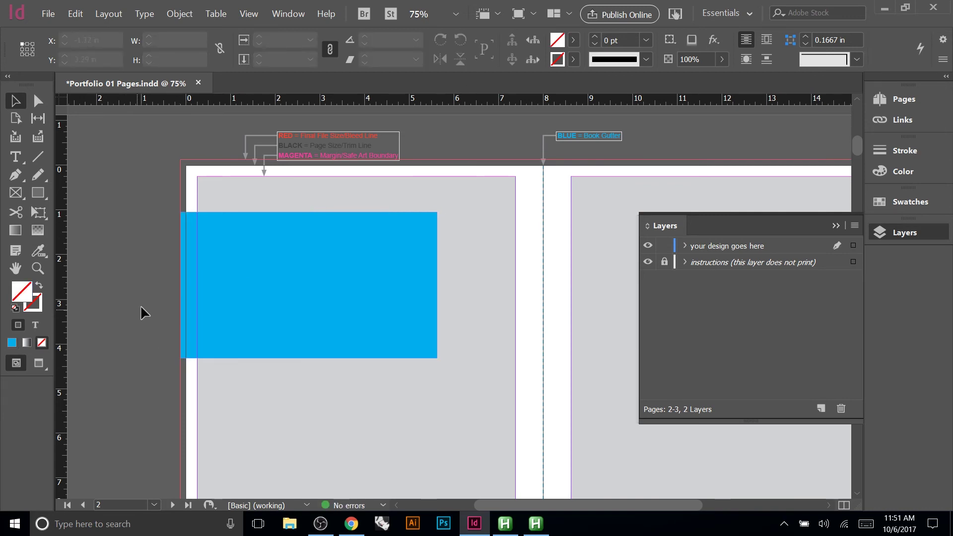
Insert new pages after page 3, bringing the document to 28 pages
{"action": "scroll", "coordinate": [116, 335], "scroll_direction": "down", "scroll_amount": 1}
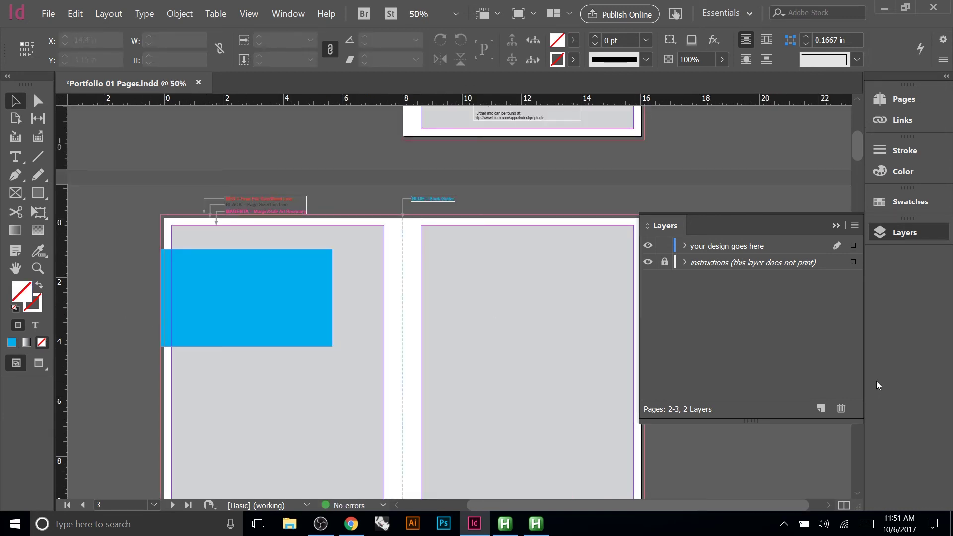
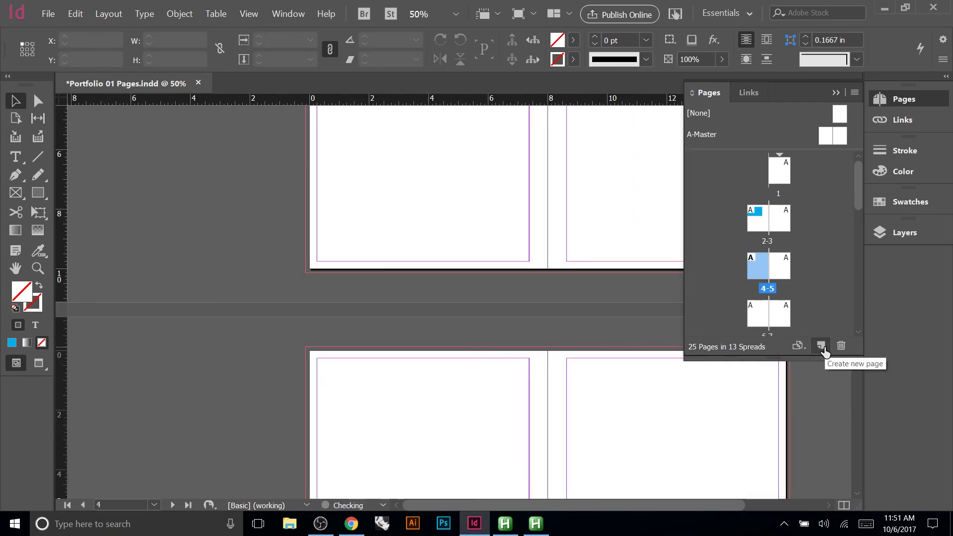
{"action": "left_click", "coordinate": [820, 346]}
{"action": "left_click", "coordinate": [820, 346]}
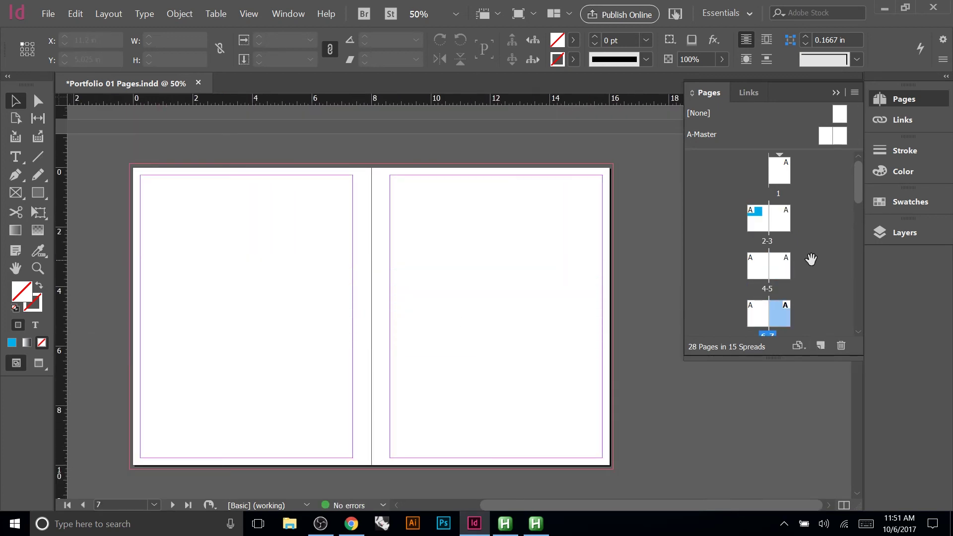
Create the cover template in Blurb Book Creator, save it to the Desktop as Portfolio 01 Cover, and close the book manager
{"action": "left_click", "coordinate": [47, 15]}
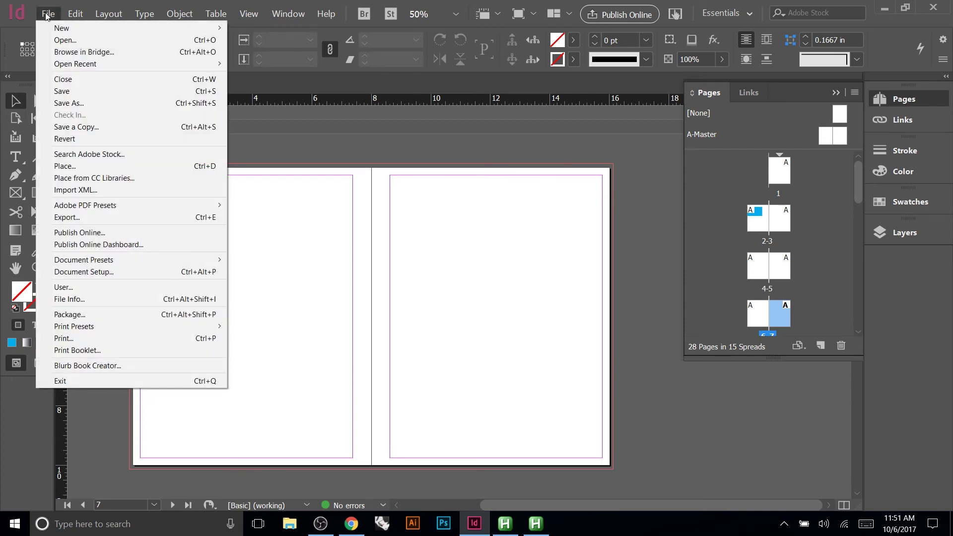
{"action": "left_click", "coordinate": [95, 369]}
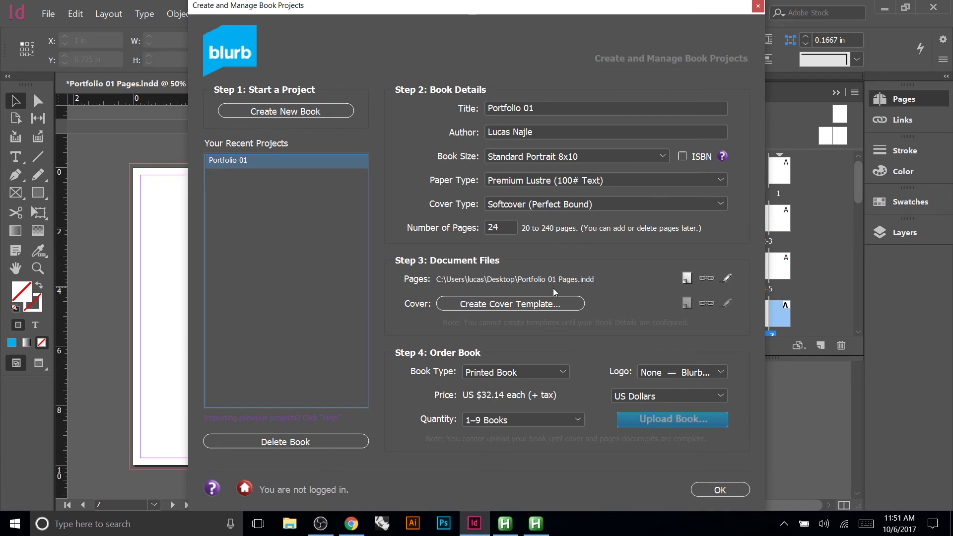
{"action": "left_click", "coordinate": [529, 308]}
{"action": "left_click", "coordinate": [514, 305]}
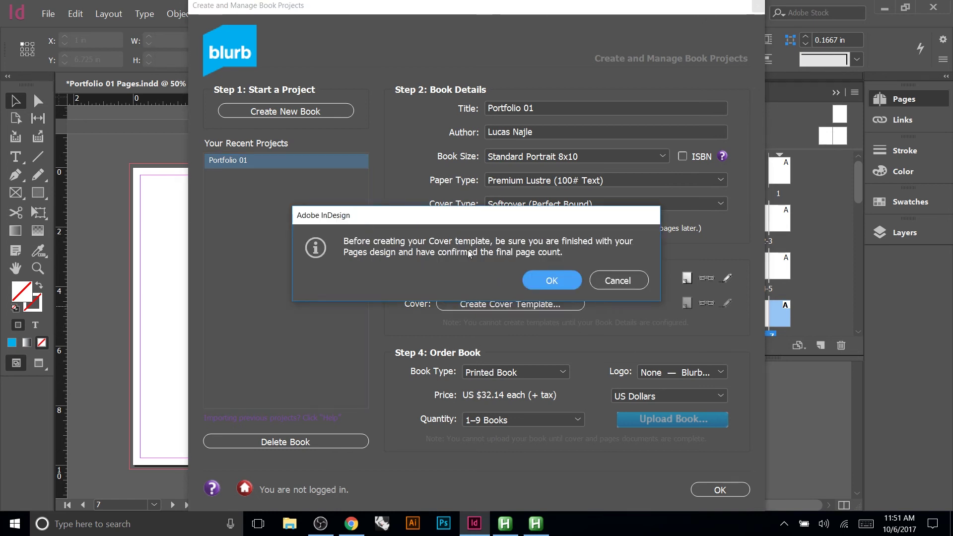
{"action": "left_click", "coordinate": [553, 281]}
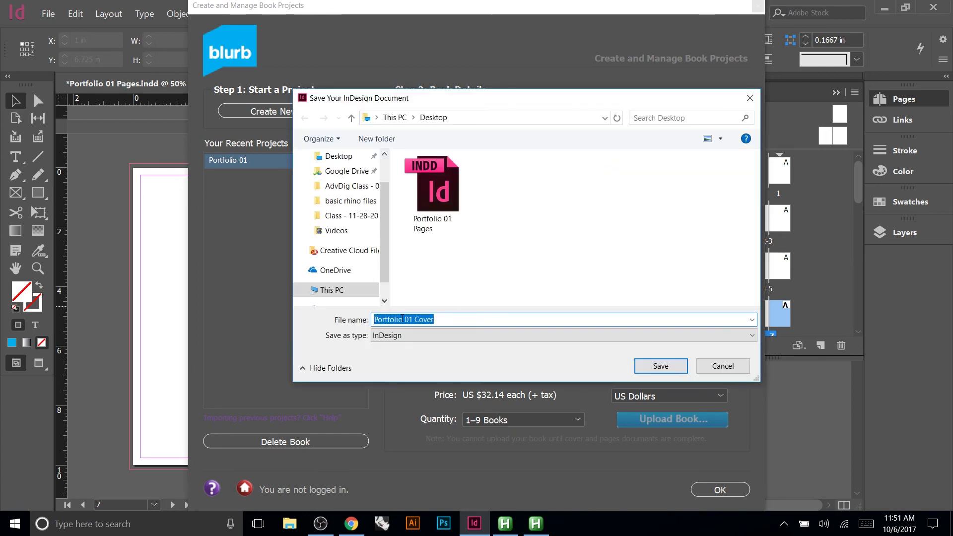
{"action": "left_click", "coordinate": [660, 366]}
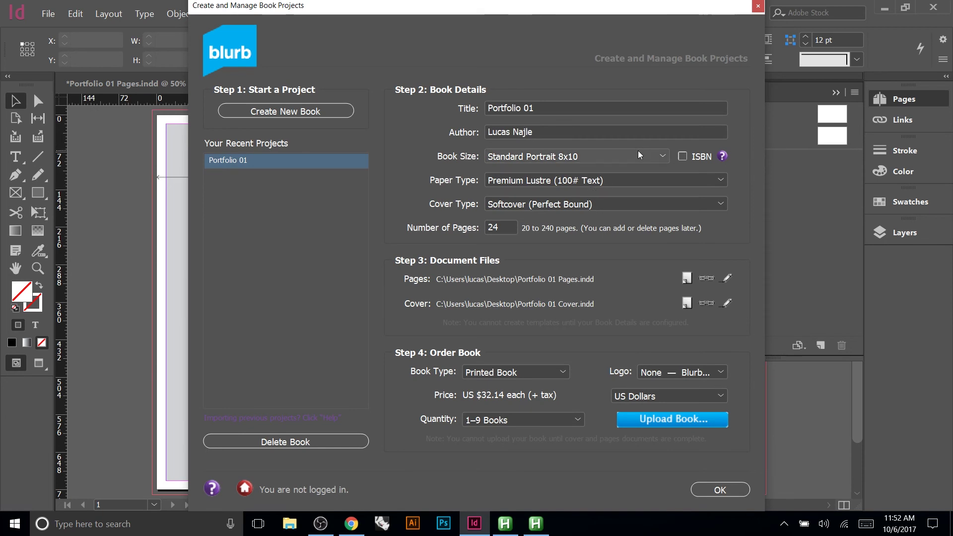
{"action": "left_click", "coordinate": [758, 6]}
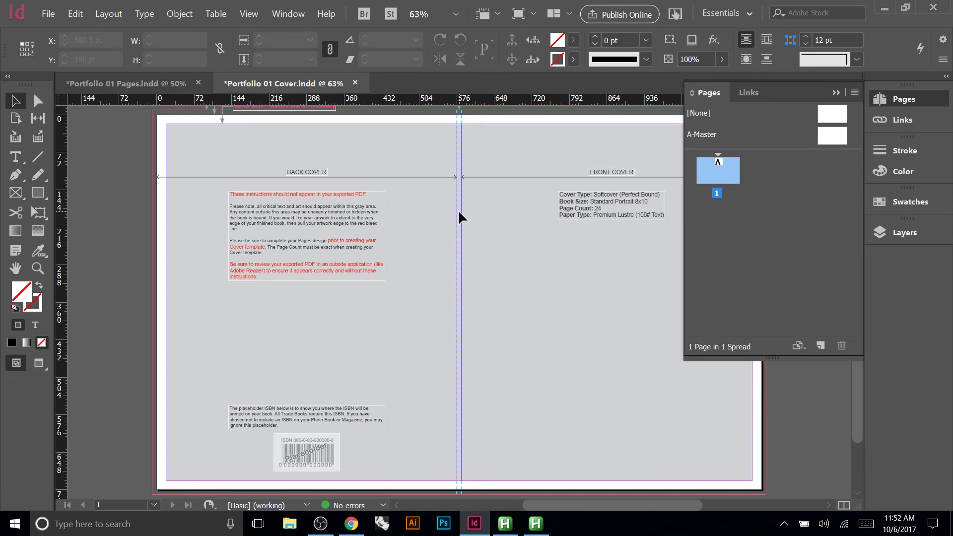
Examine the cover template's spine guides up close and its full front and back cover layout
{"action": "scroll", "coordinate": [492, 215], "scroll_direction": "up", "scroll_amount": 4}
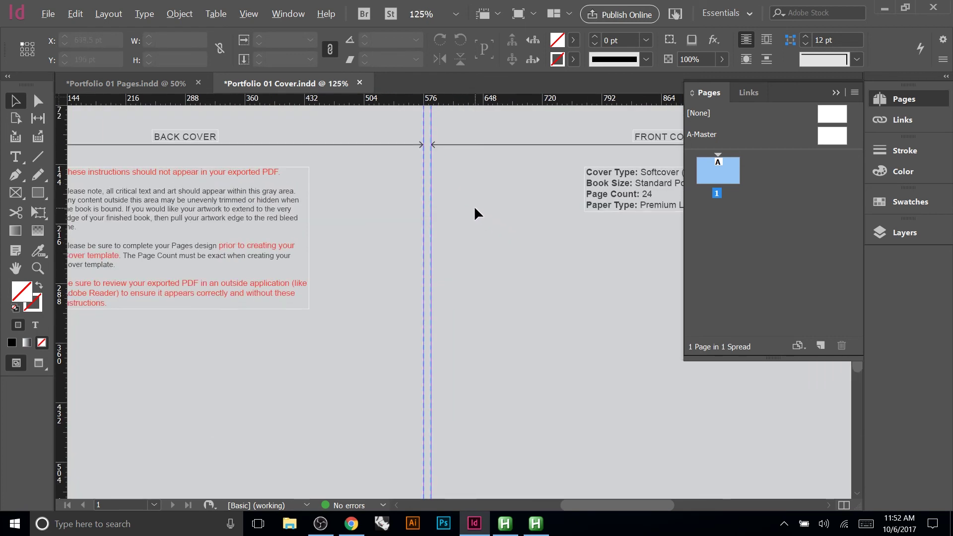
{"action": "scroll", "coordinate": [468, 201], "scroll_direction": "up", "scroll_amount": 3}
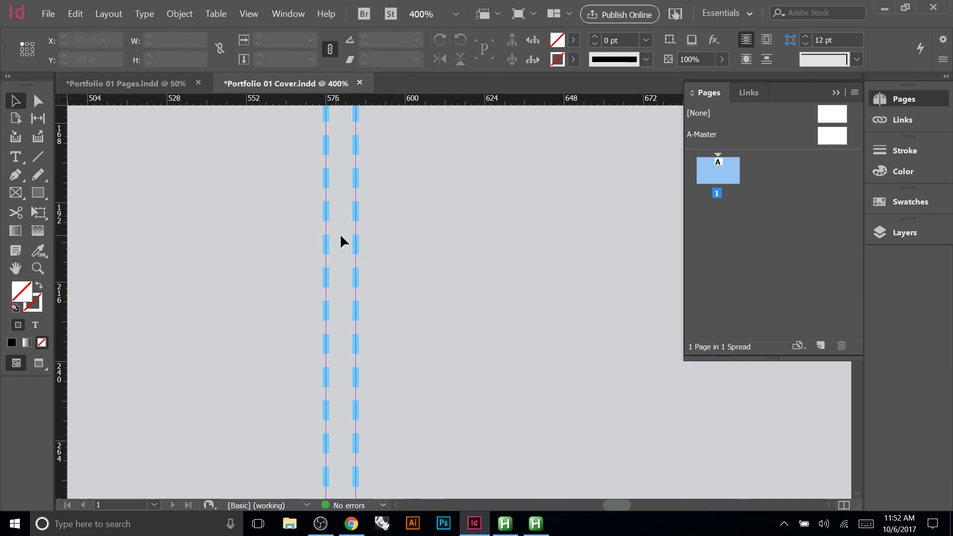
{"action": "scroll", "coordinate": [362, 245], "scroll_direction": "down", "scroll_amount": 1, "text": "alt"}
{"action": "scroll", "coordinate": [361, 245], "scroll_direction": "down", "scroll_amount": 4, "text": "alt"}
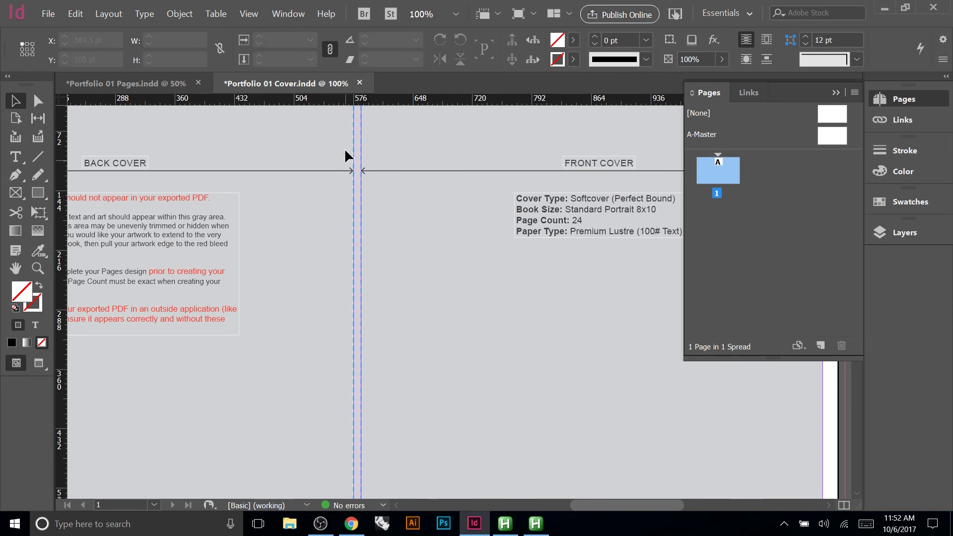
{"action": "scroll", "coordinate": [448, 314], "scroll_direction": "down", "scroll_amount": 1, "text": "alt"}
{"action": "scroll", "coordinate": [448, 308], "scroll_direction": "down", "scroll_amount": 4, "text": "alt"}
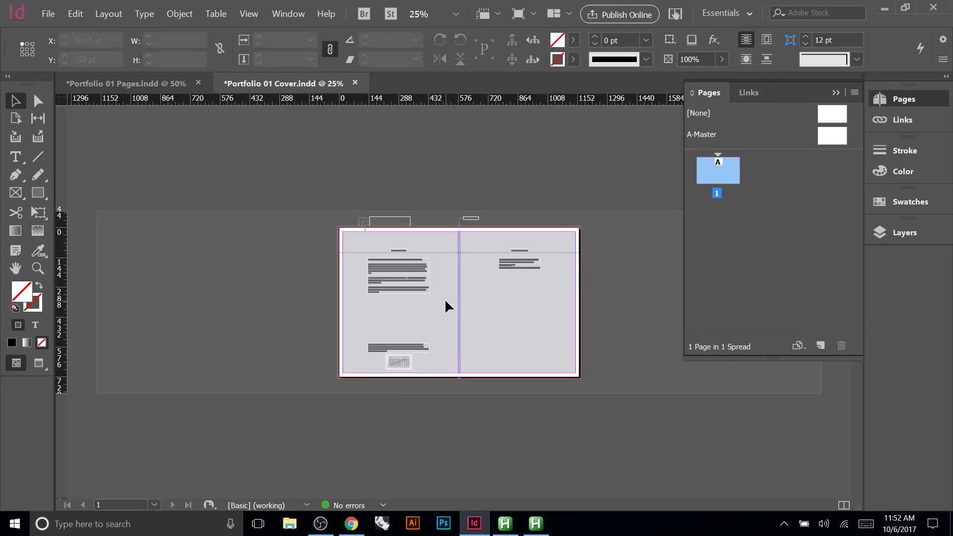
{"action": "scroll", "coordinate": [511, 278], "scroll_direction": "up", "scroll_amount": 2, "text": "alt"}
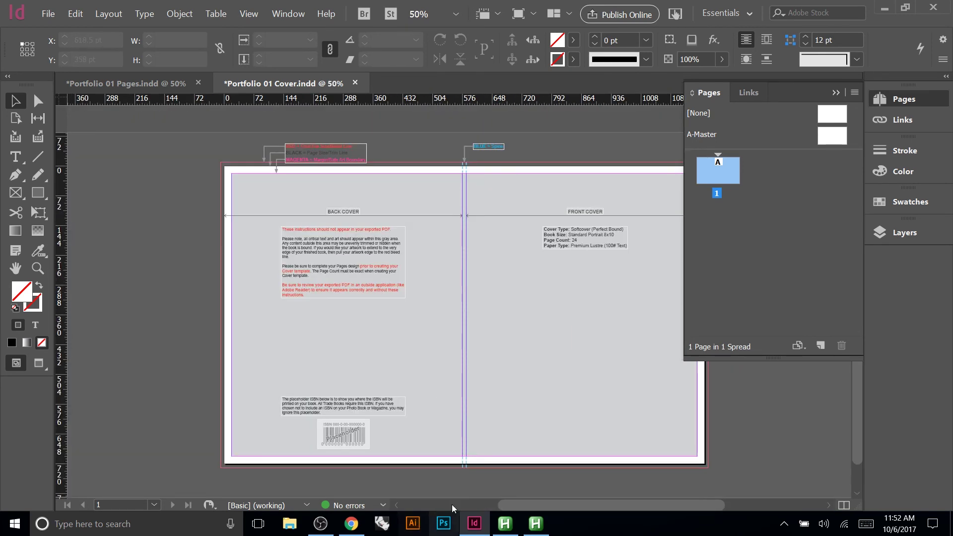
{"action": "left_click_drag", "start_coordinate": [523, 505], "coordinate": [547, 499]}
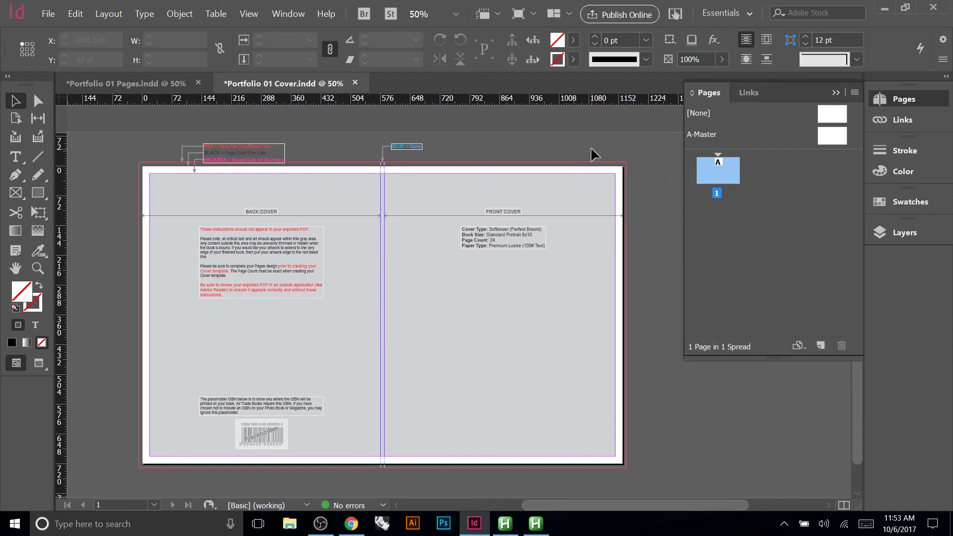
Save the cover document and start the Portfolio 01 upload in Blurb Book Creator, saving both documents and opening the PDFs for review
{"action": "left_click", "coordinate": [48, 15]}
{"action": "left_click", "coordinate": [62, 90]}
{"action": "left_click", "coordinate": [49, 14]}
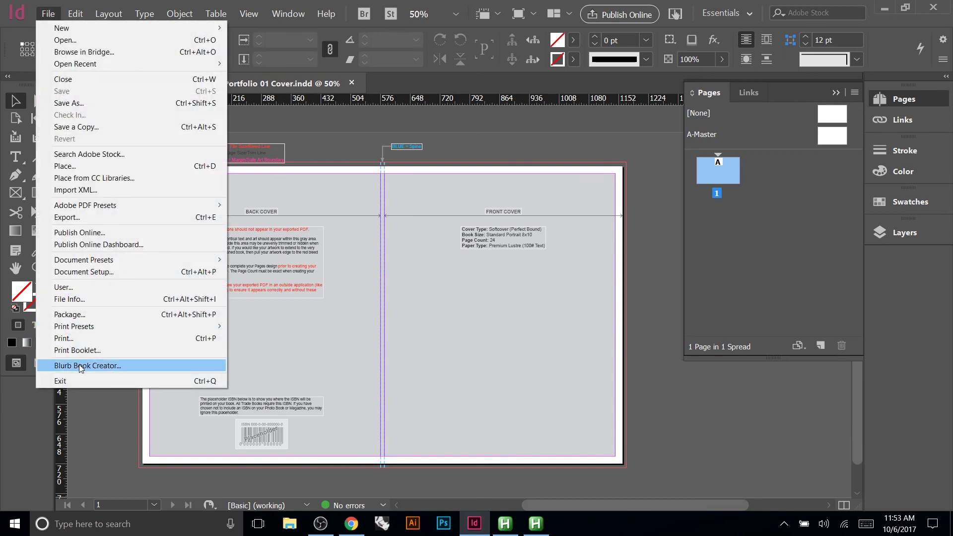
{"action": "left_click", "coordinate": [81, 366]}
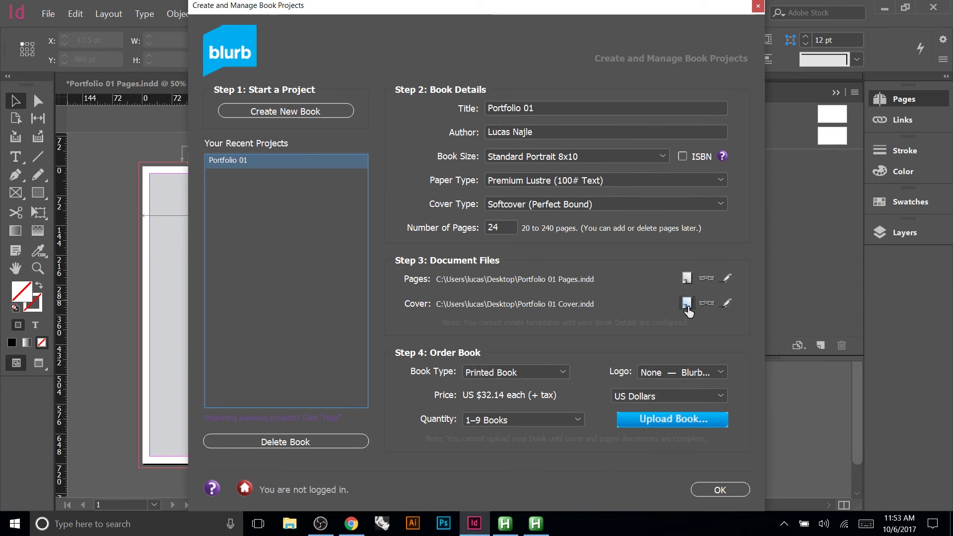
{"action": "left_click", "coordinate": [673, 419]}
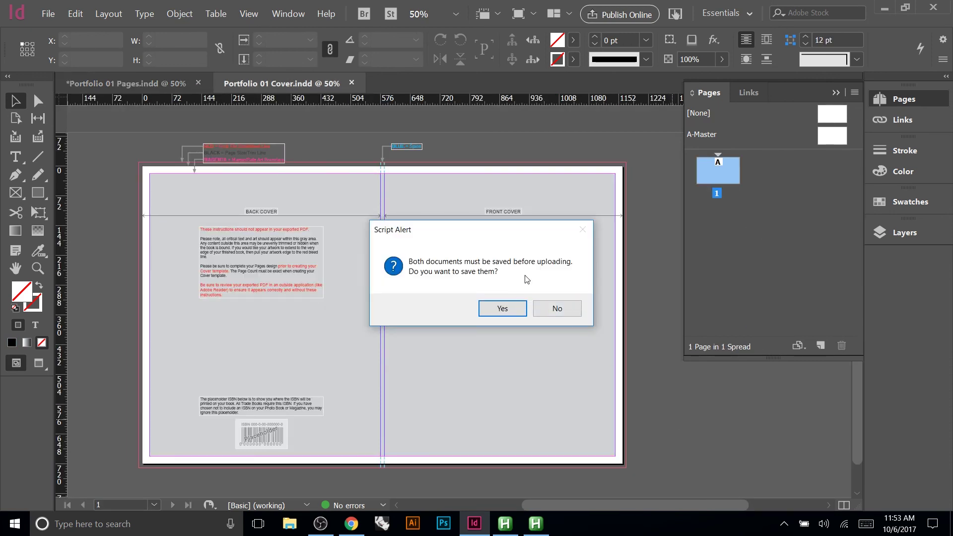
{"action": "left_click", "coordinate": [497, 308]}
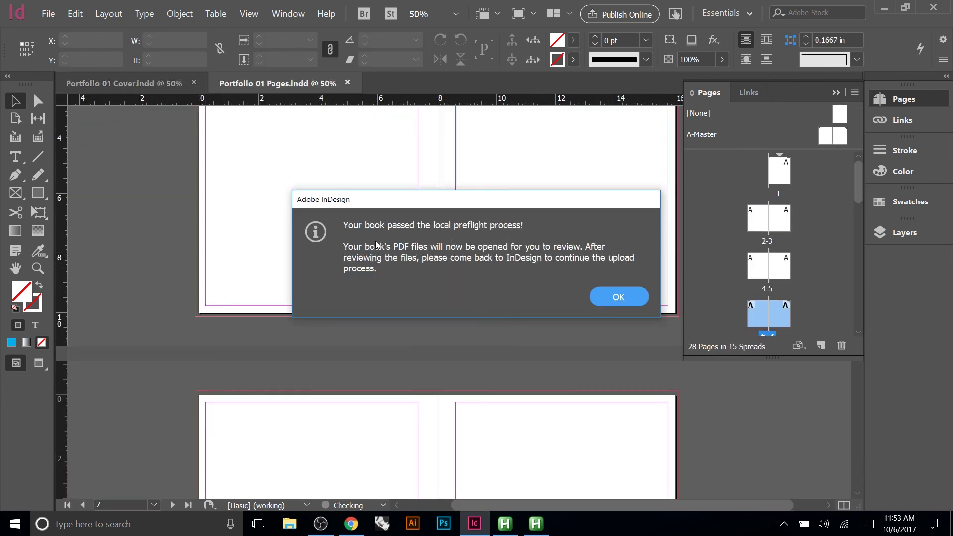
{"action": "left_click", "coordinate": [618, 296]}
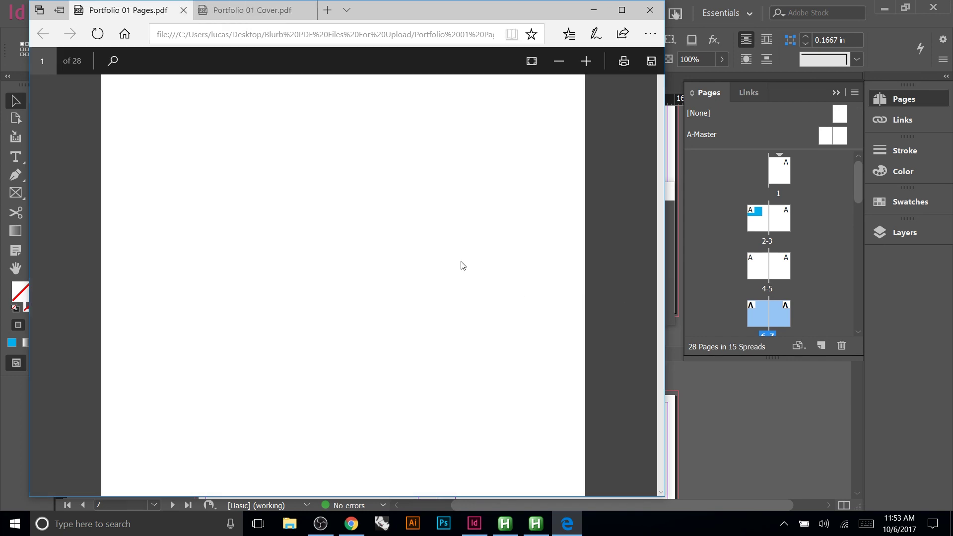
Review the exported Portfolio 01 Pages PDF, including the cyan rectangle at the bleed edge, and the Portfolio 01 Cover PDF
{"action": "scroll", "coordinate": [475, 272], "scroll_direction": "down", "scroll_amount": 10}
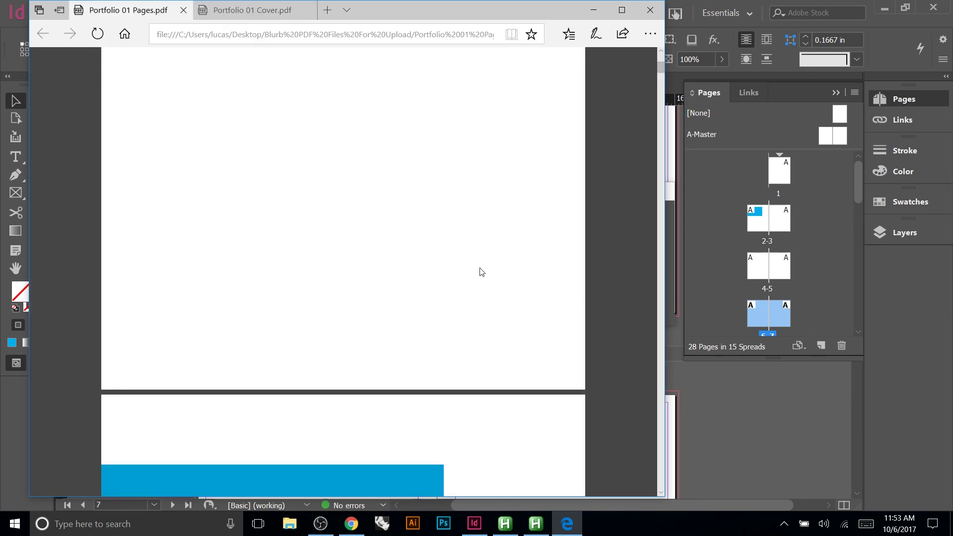
{"action": "scroll", "coordinate": [497, 257], "scroll_direction": "down", "scroll_amount": 2}
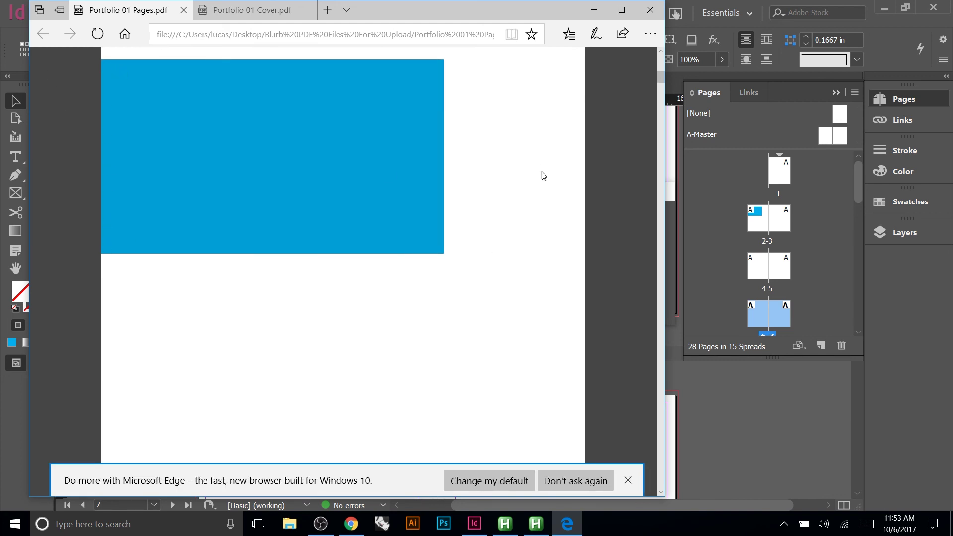
{"action": "scroll", "coordinate": [535, 257], "scroll_direction": "down", "scroll_amount": 15}
{"action": "scroll", "coordinate": [540, 231], "scroll_direction": "up", "scroll_amount": 20}
{"action": "scroll", "coordinate": [540, 231], "scroll_direction": "down", "scroll_amount": 5}
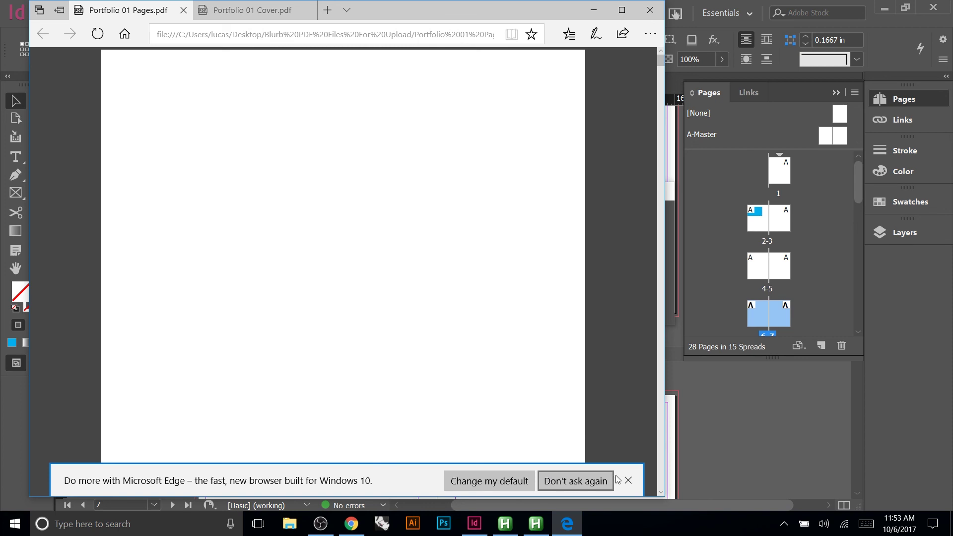
{"action": "left_click", "coordinate": [592, 485]}
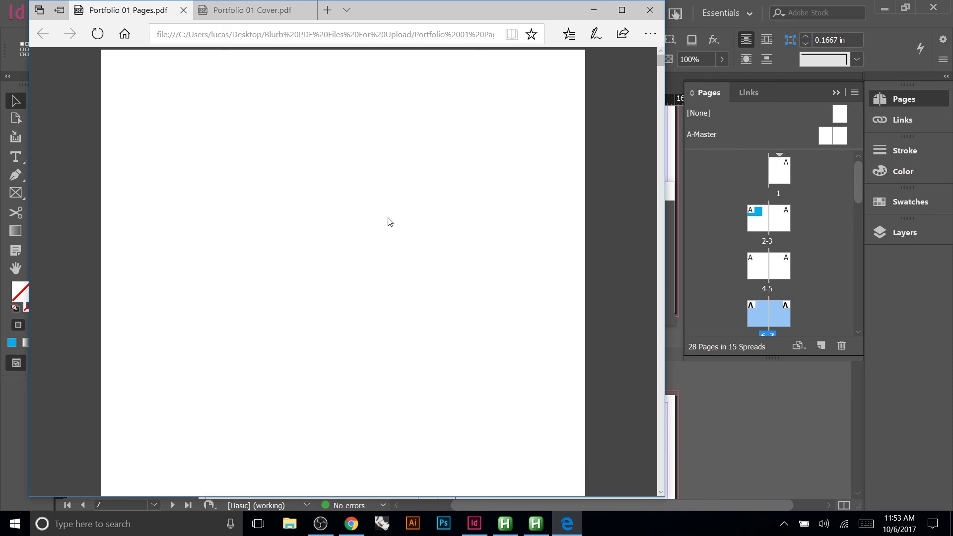
{"action": "scroll", "coordinate": [397, 204], "scroll_direction": "down", "scroll_amount": 10}
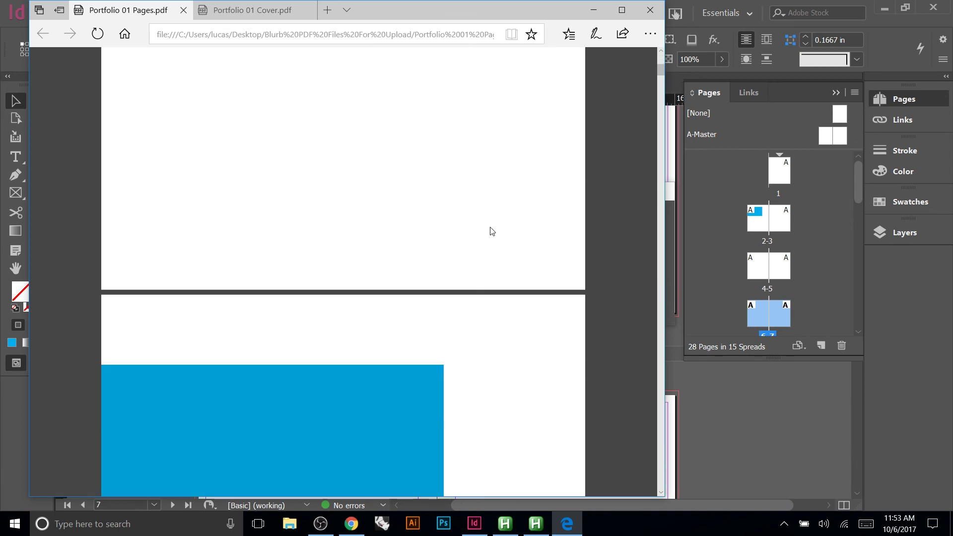
{"action": "scroll", "coordinate": [501, 234], "scroll_direction": "down", "scroll_amount": 10}
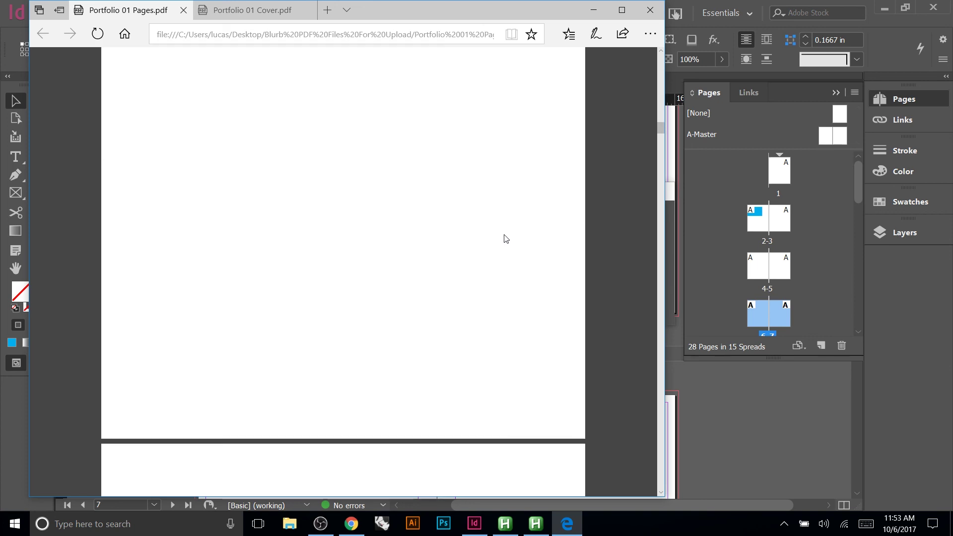
{"action": "scroll", "coordinate": [510, 233], "scroll_direction": "down", "scroll_amount": 8}
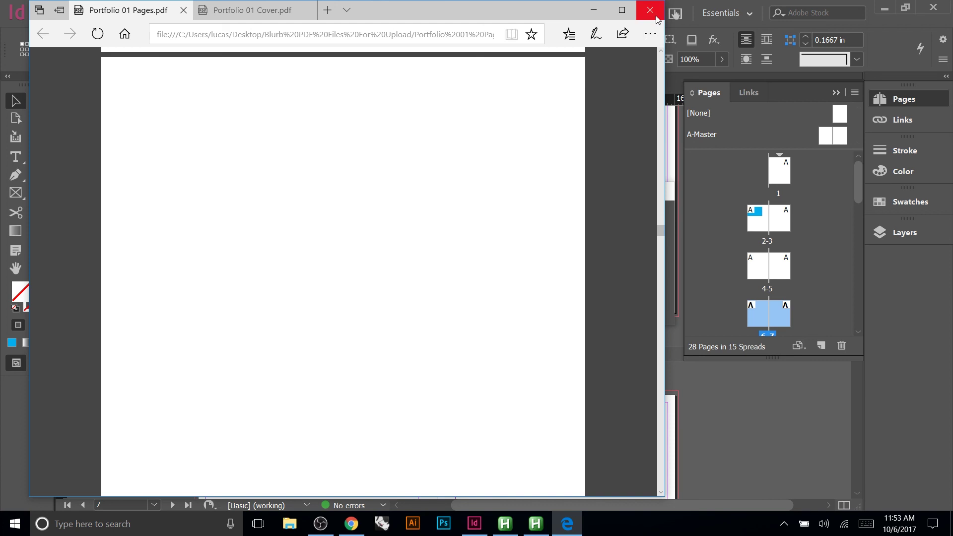
{"action": "left_click", "coordinate": [257, 14]}
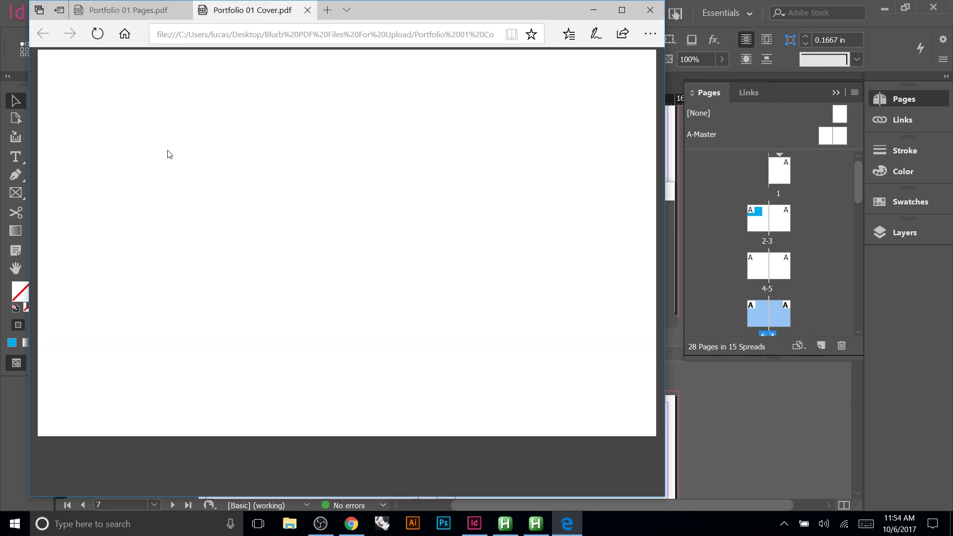
Close both review PDFs and cancel the book upload to keep working on the project
{"action": "left_click", "coordinate": [650, 10]}
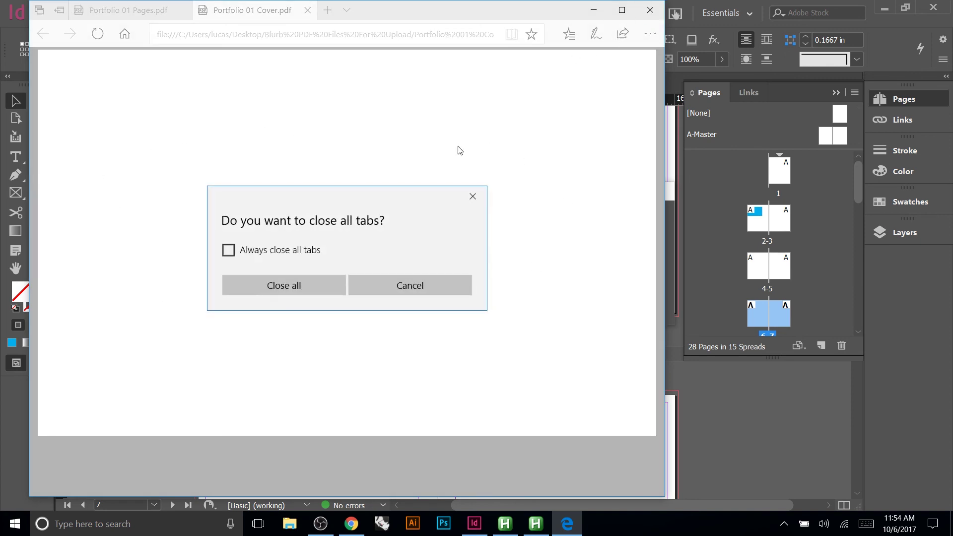
{"action": "left_click", "coordinate": [273, 284]}
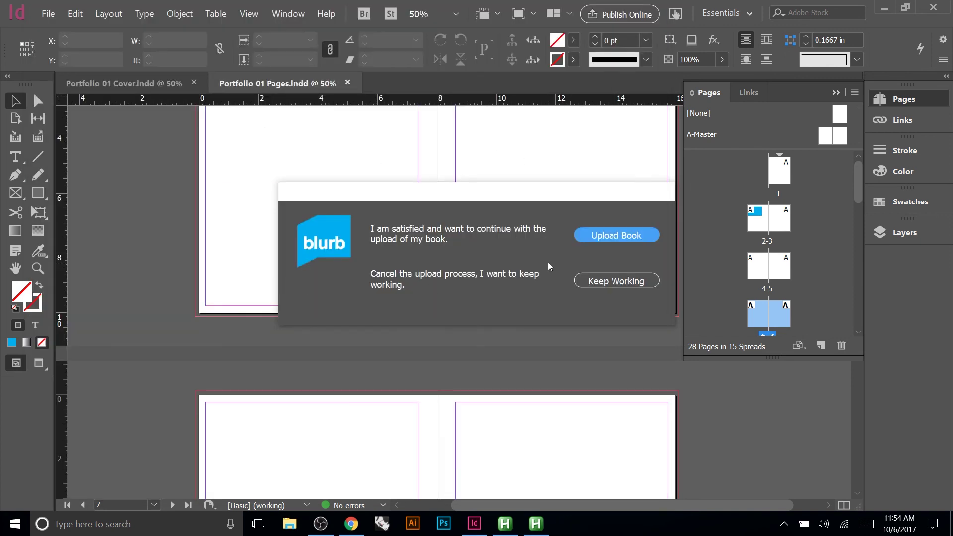
{"action": "left_click", "coordinate": [455, 278]}
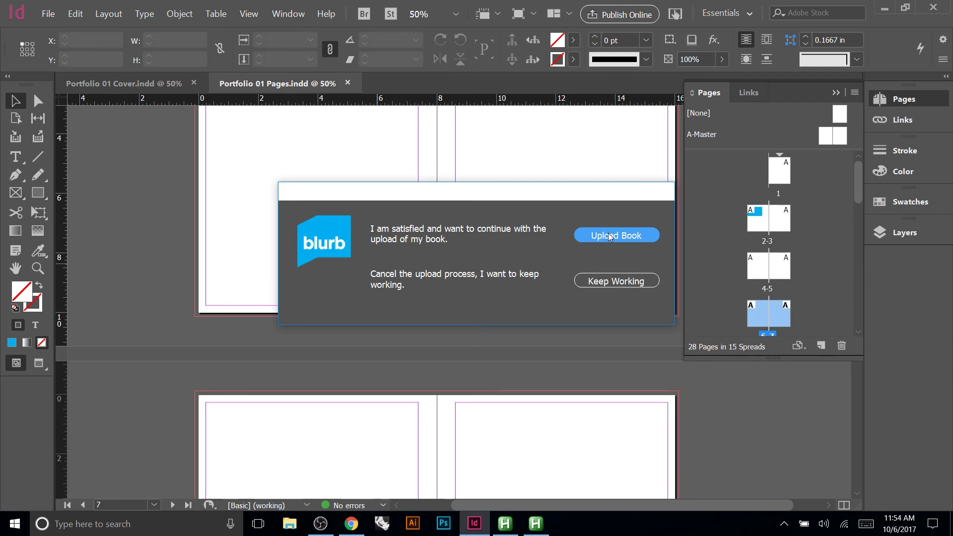
{"action": "left_click", "coordinate": [608, 281]}
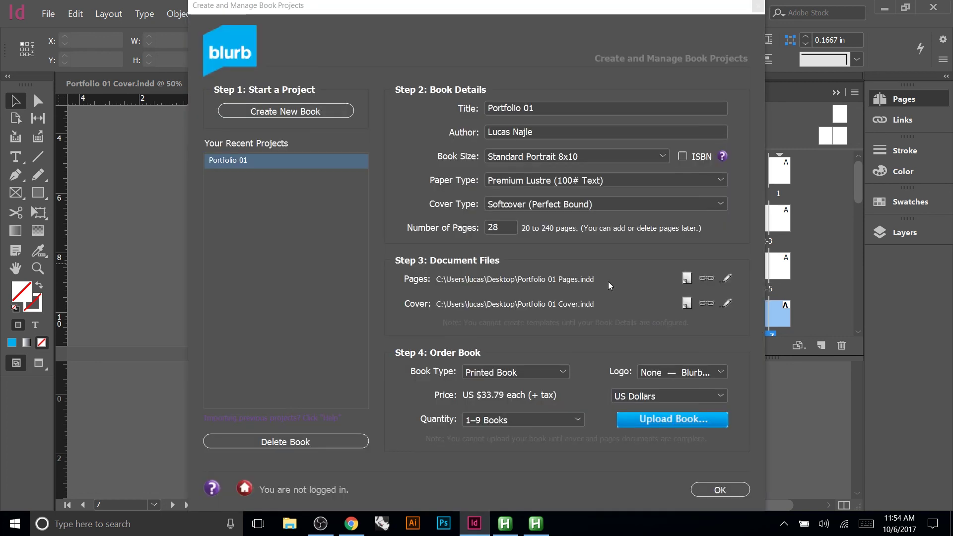